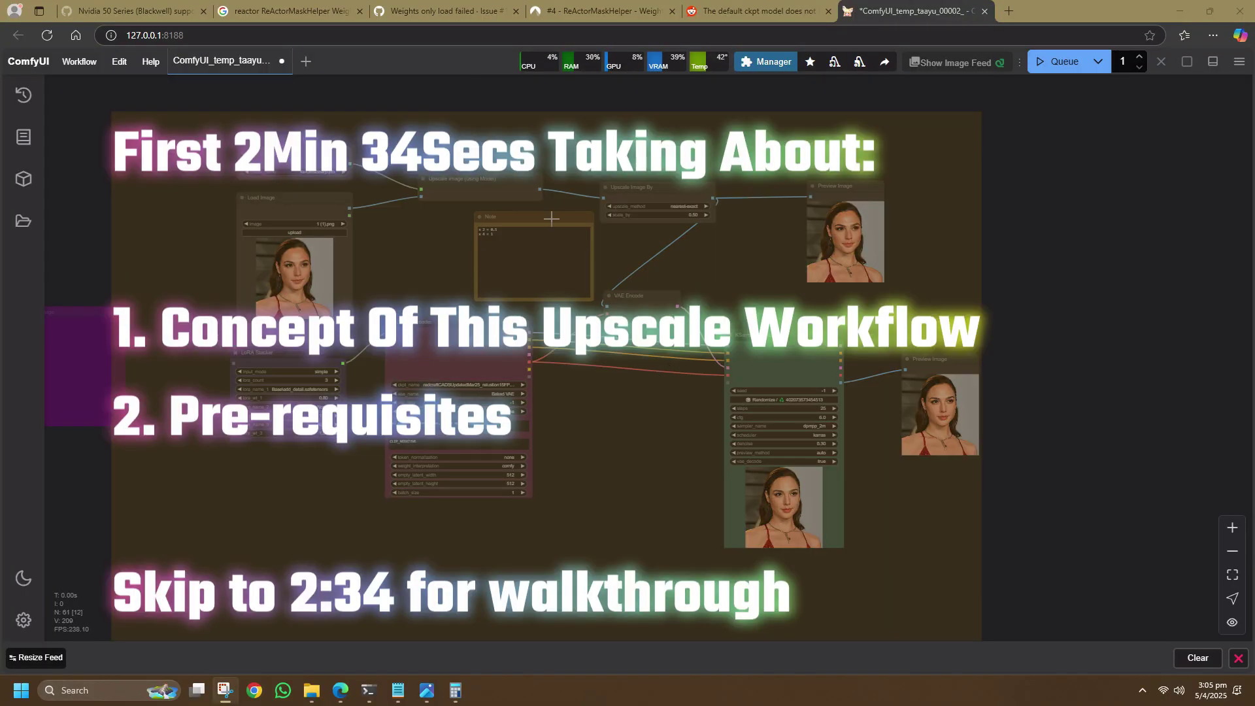
# Step: Clear the workflow and add an Efficient Loader and a KSampler (Efficient)
pyautogui.click(551, 219)
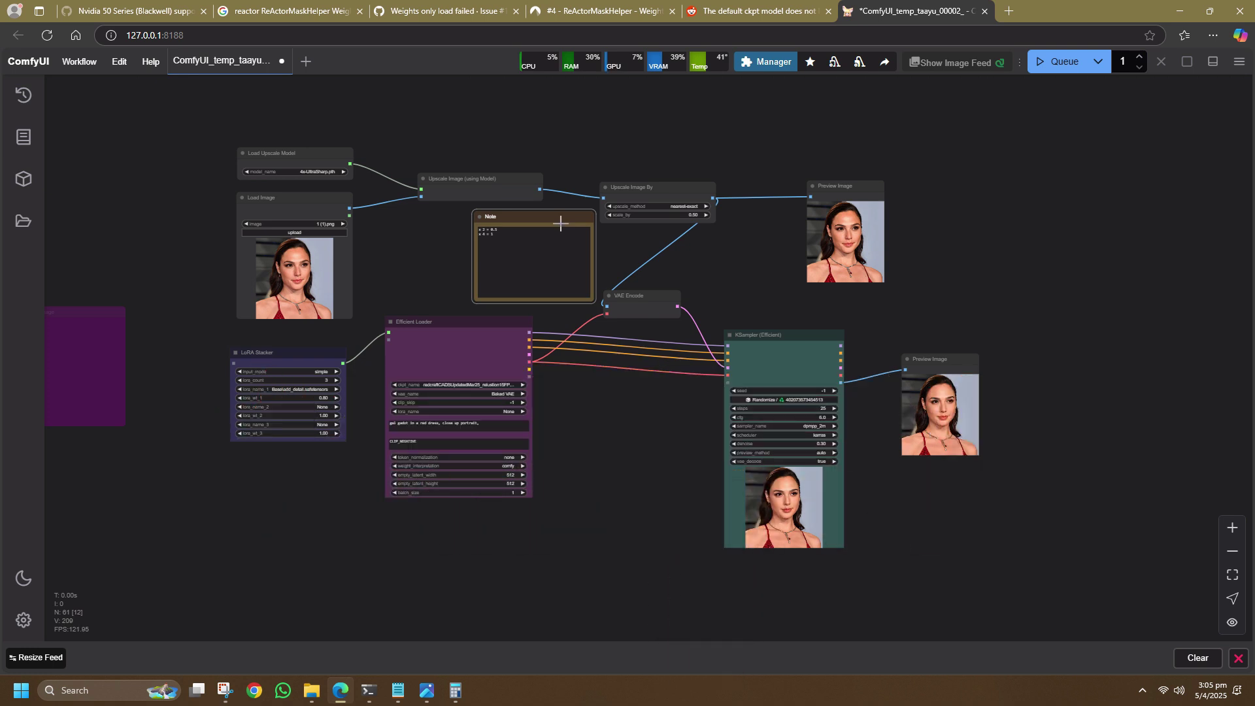
pyautogui.hotkey('ctrl', 'a')
pyautogui.press('Delete')
pyautogui.doubleClick(346, 200)
pyautogui.write('eff')
pyautogui.click(564, 252)
pyautogui.doubleClick(597, 248)
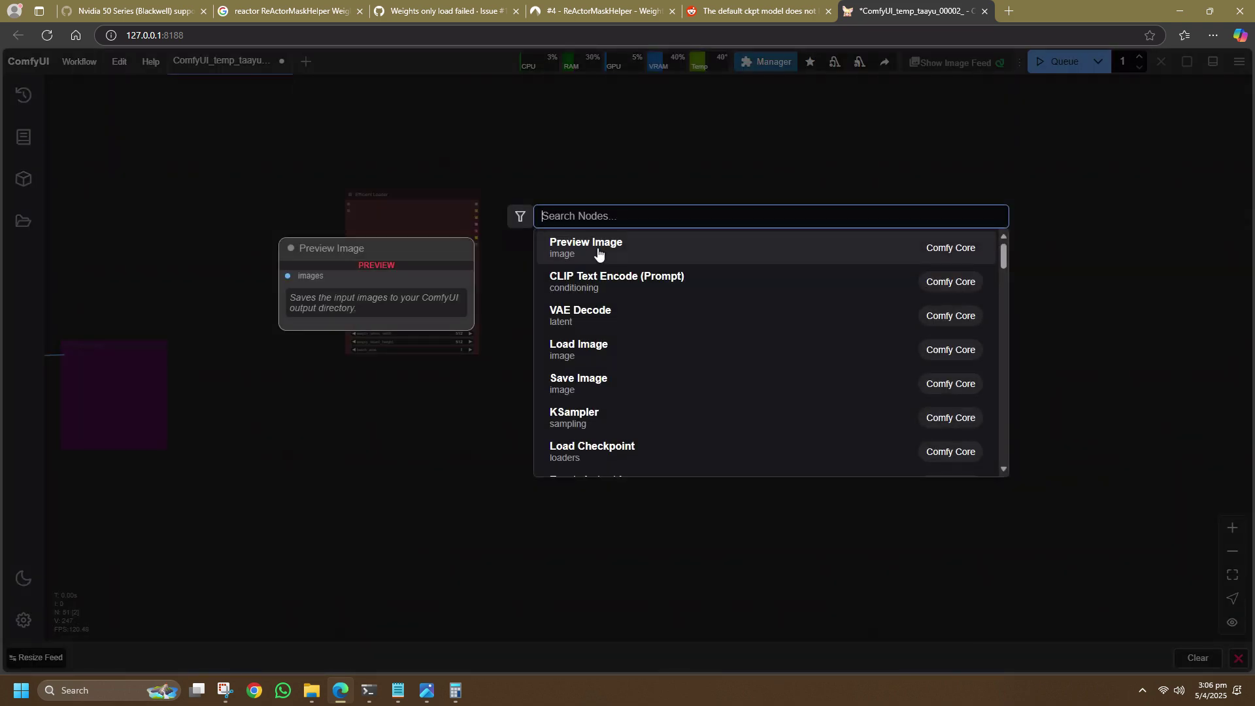
pyautogui.write('eff')
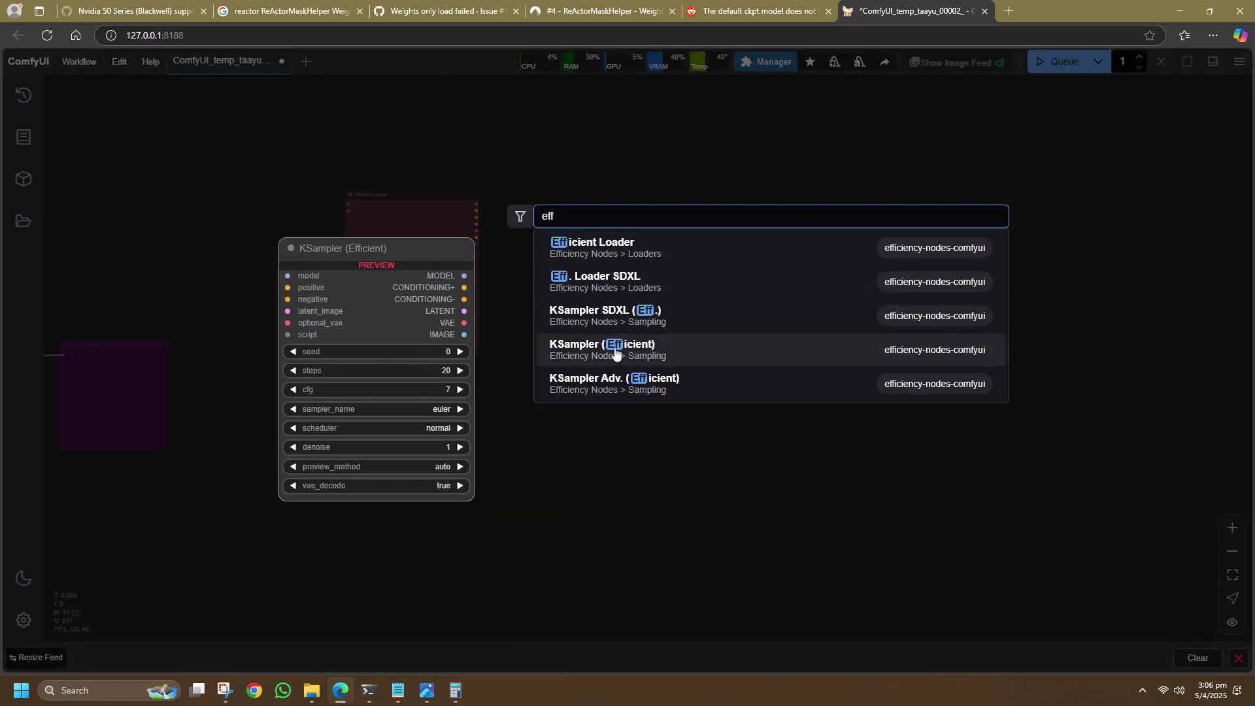
pyautogui.click(614, 353)
# Step: Feed the loader's lora_stack from a LoRA Stacker using add_detail.safetensors at weight 0.8
pyautogui.scroll(5, 563, 268)
pyautogui.moveTo(186, 214); pyautogui.dragTo(220, 219)
pyautogui.click(129, 337)
pyautogui.click(269, 280)
pyautogui.click(298, 294)
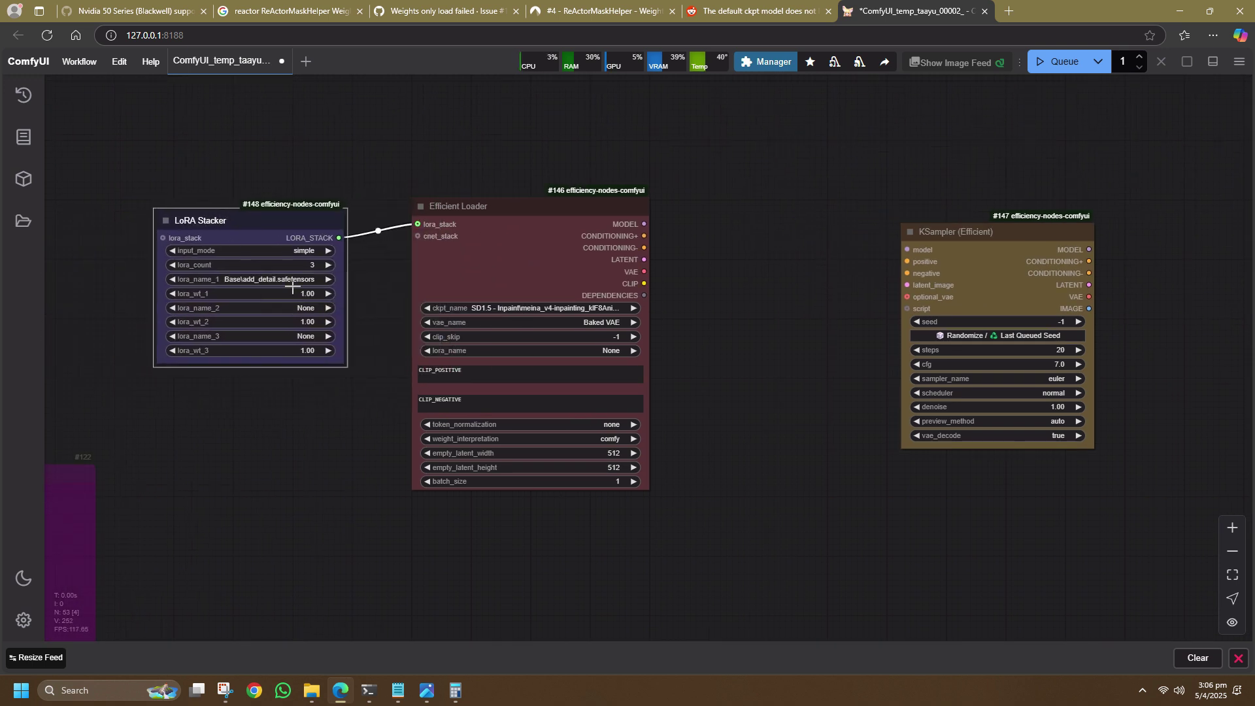
pyautogui.click(295, 290)
pyautogui.write('0.8')
pyautogui.press('Return')
pyautogui.moveTo(368, 434); pyautogui.dragTo(392, 539)
pyautogui.moveTo(1024, 344); pyautogui.dragTo(1063, 325)
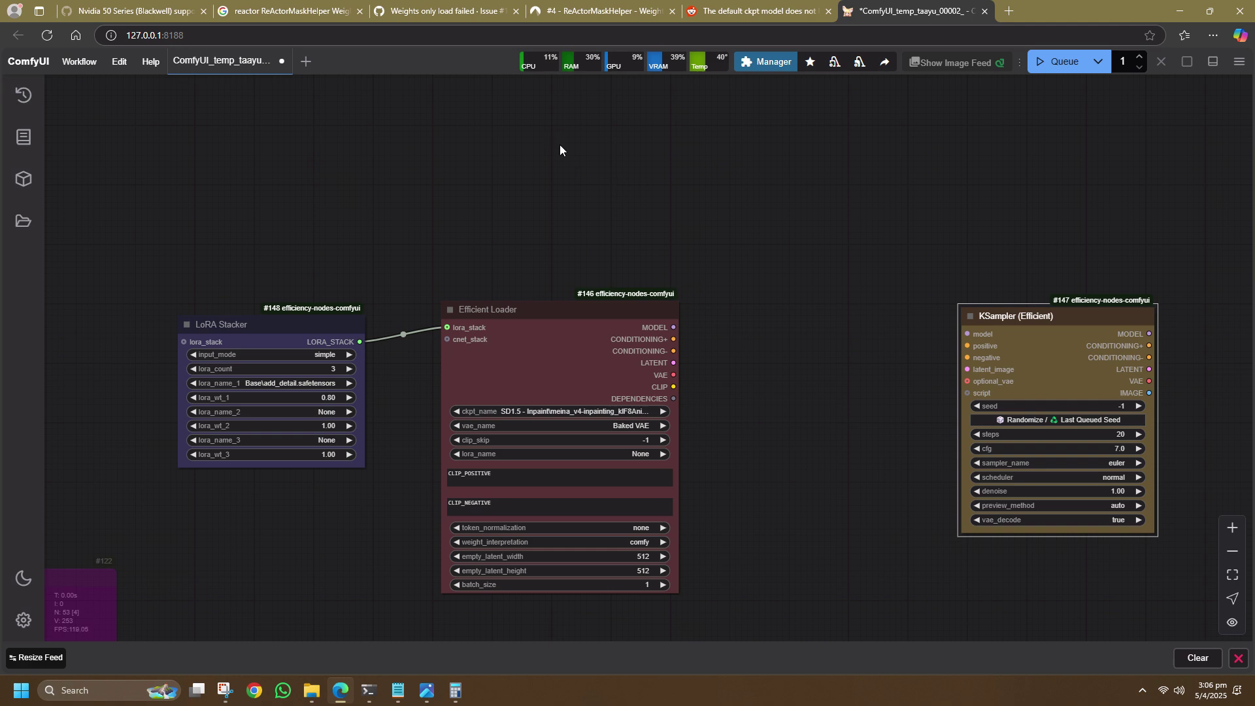
# Step: Add a Load Upscale Model node with 4x-UltraSharp.pth above the LoRA Stacker
pyautogui.scroll(3, 493, 193)
pyautogui.doubleClick(493, 194)
pyautogui.write('upscale')
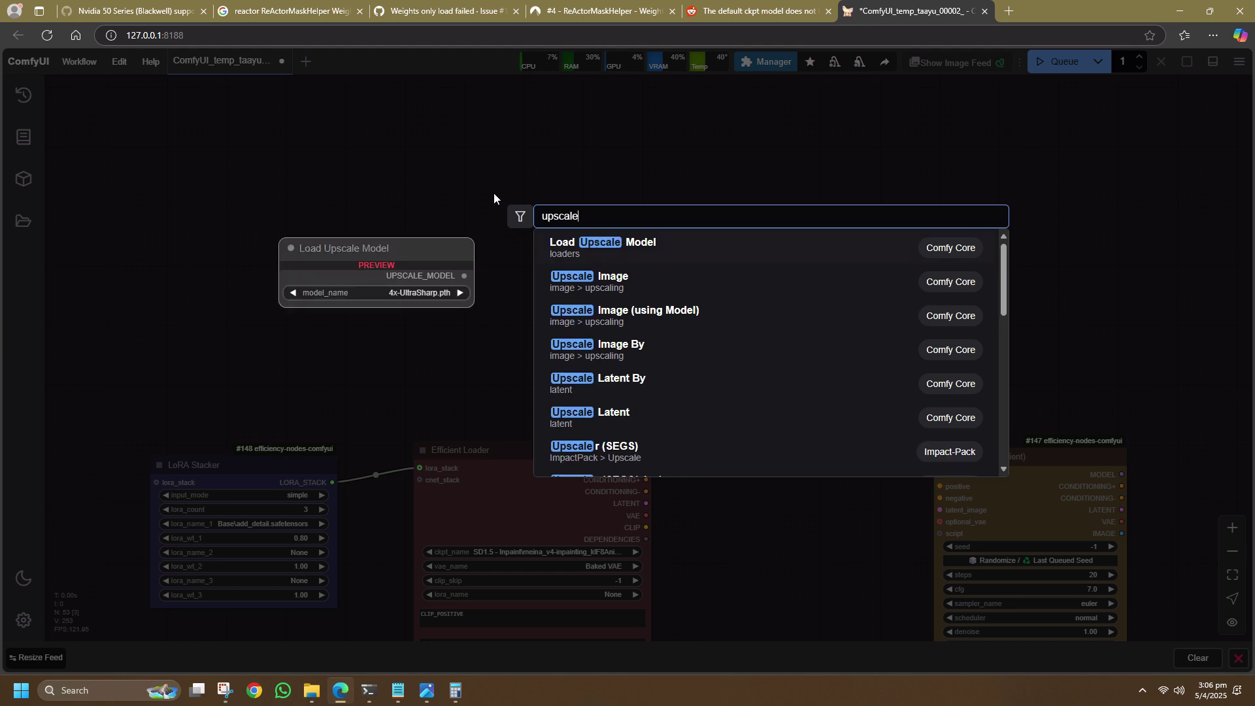
pyautogui.press('Return')
pyautogui.moveTo(547, 204); pyautogui.dragTo(237, 239)
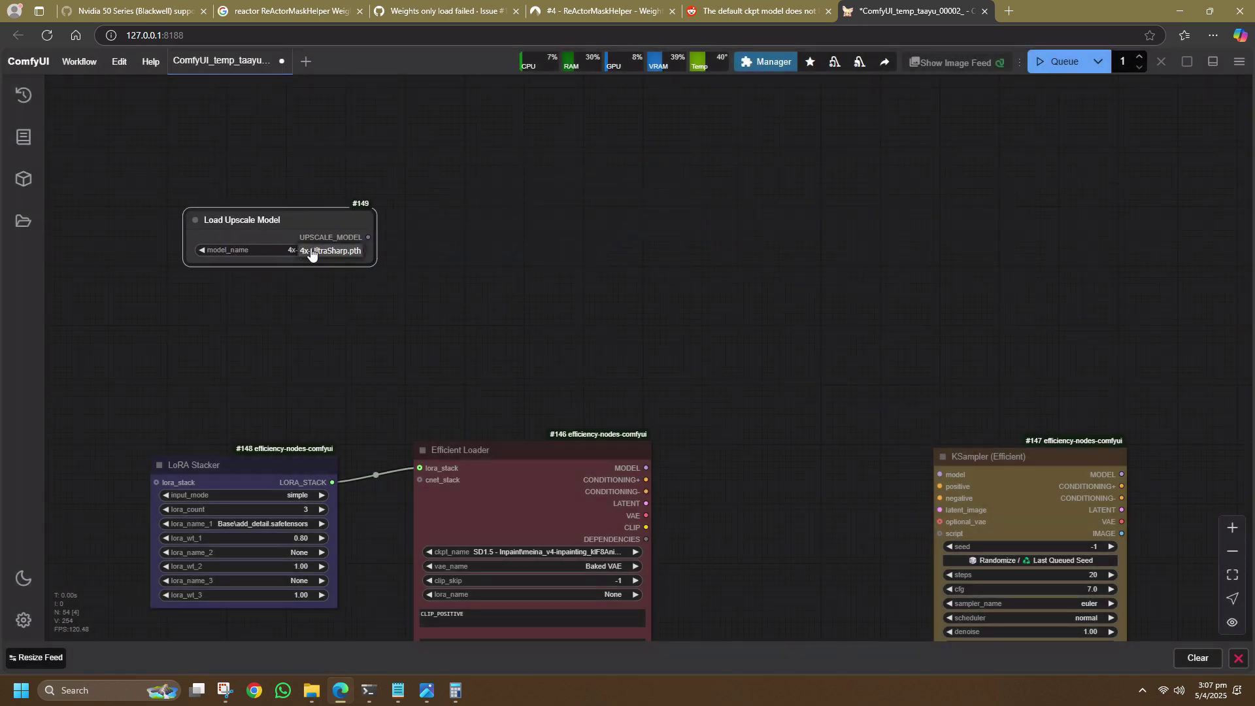
pyautogui.click(868, 457)
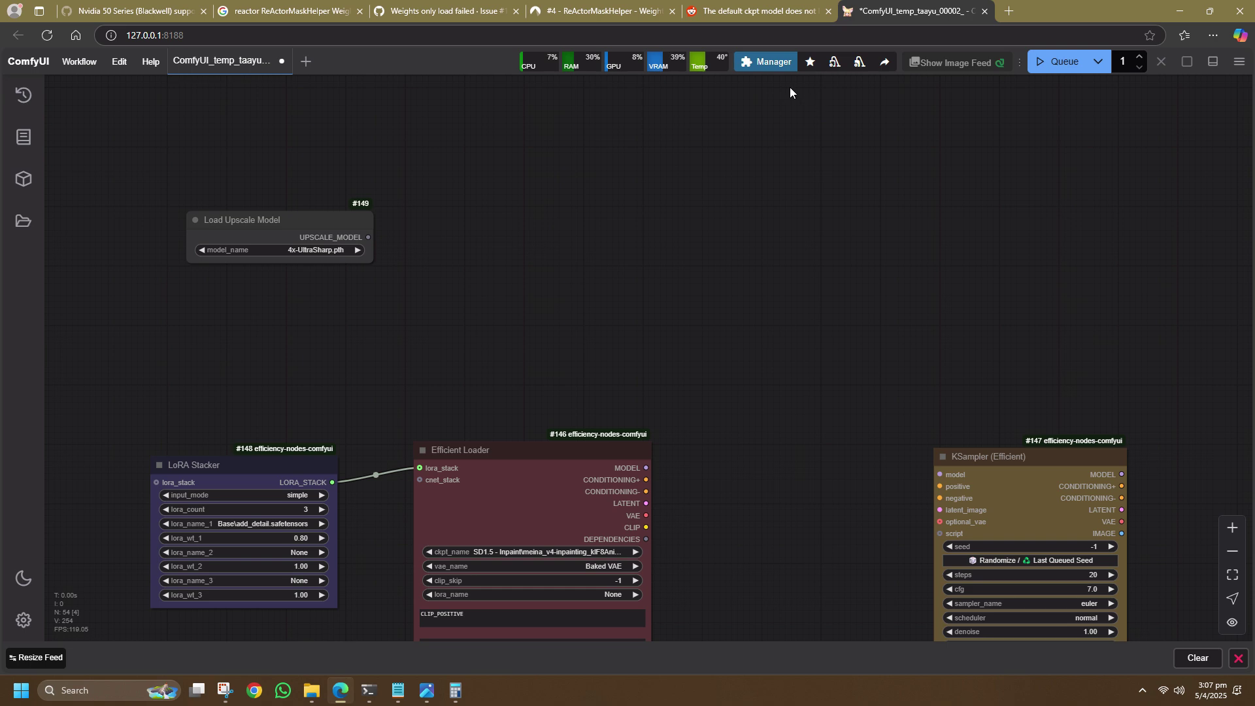
pyautogui.click(761, 62)
pyautogui.click(604, 341)
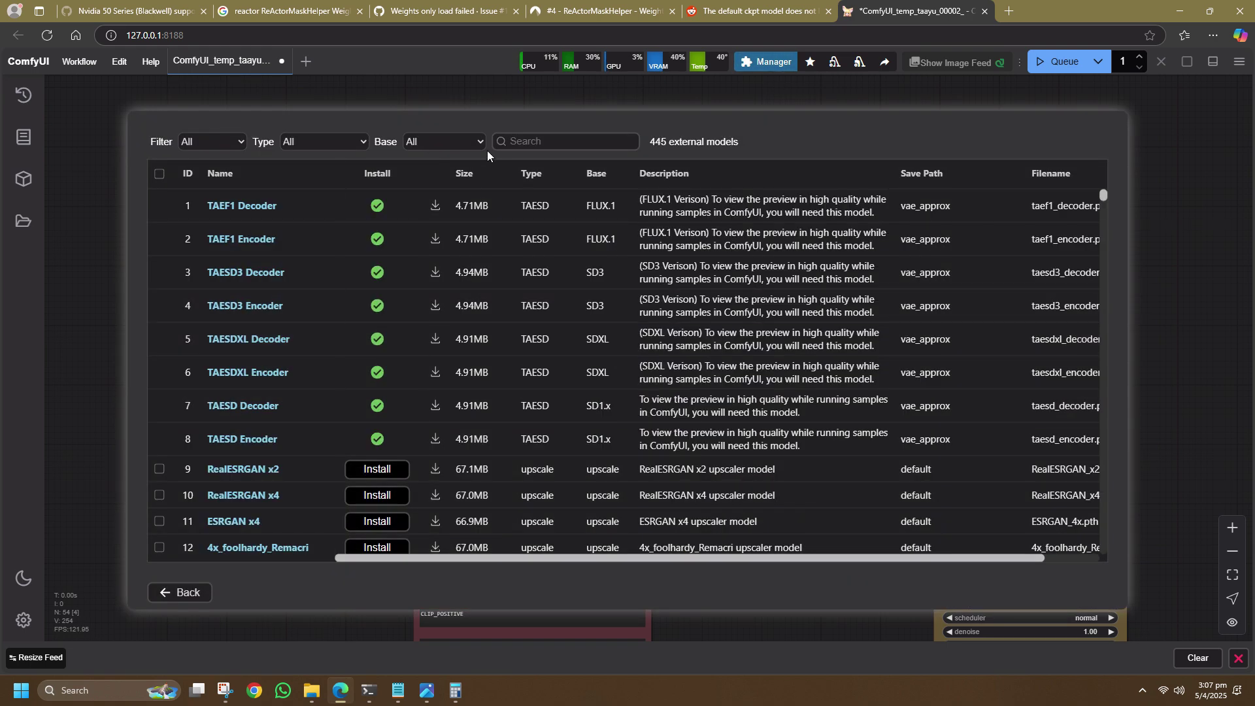
pyautogui.click(533, 144)
pyautogui.write('upscale')
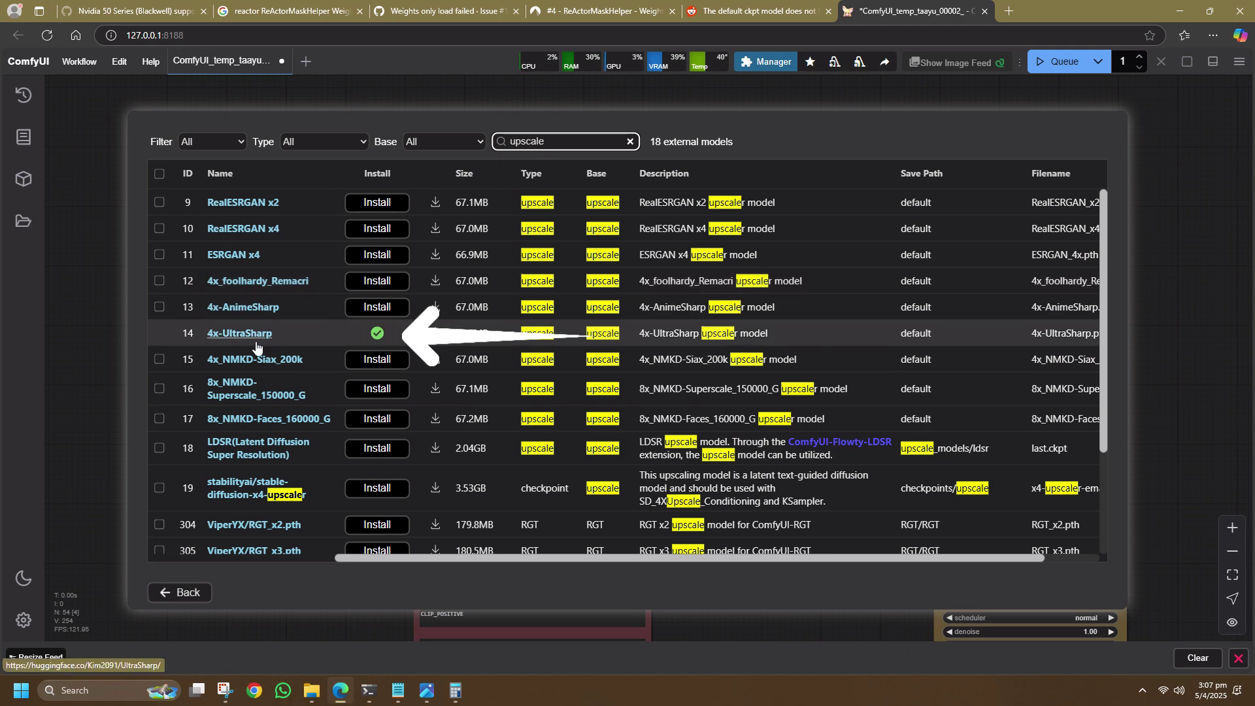
pyautogui.click(190, 590)
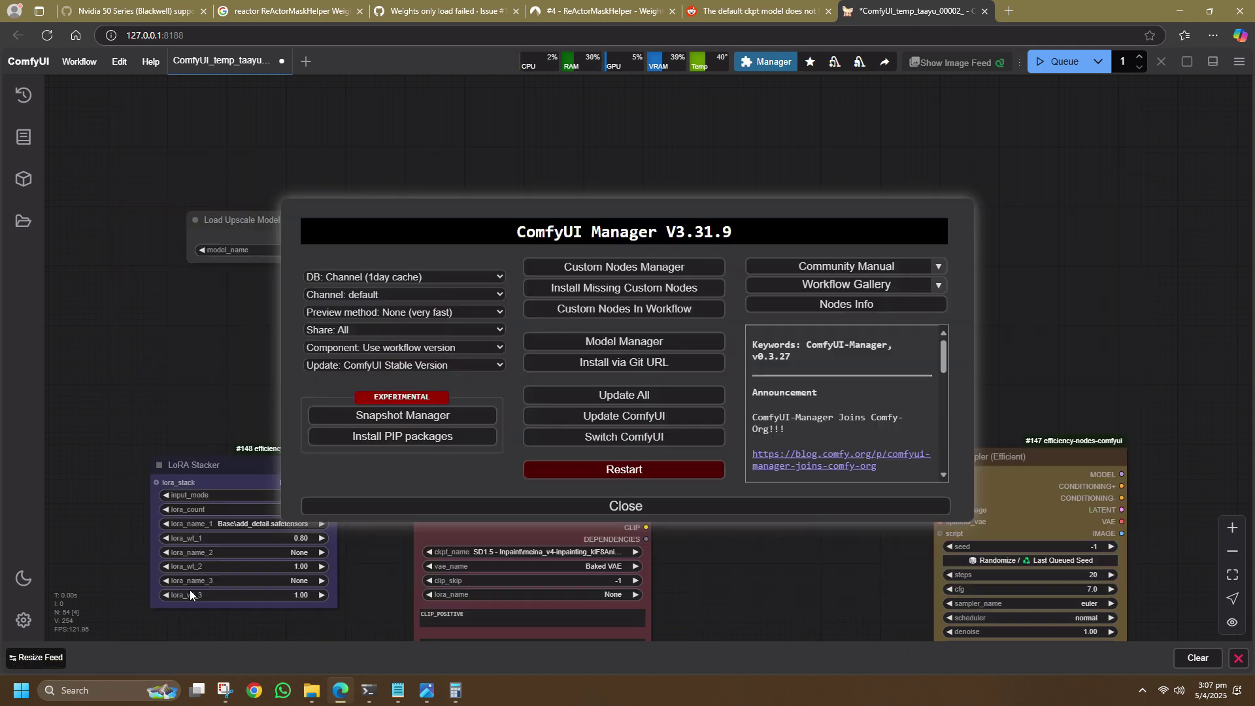
pyautogui.click(621, 508)
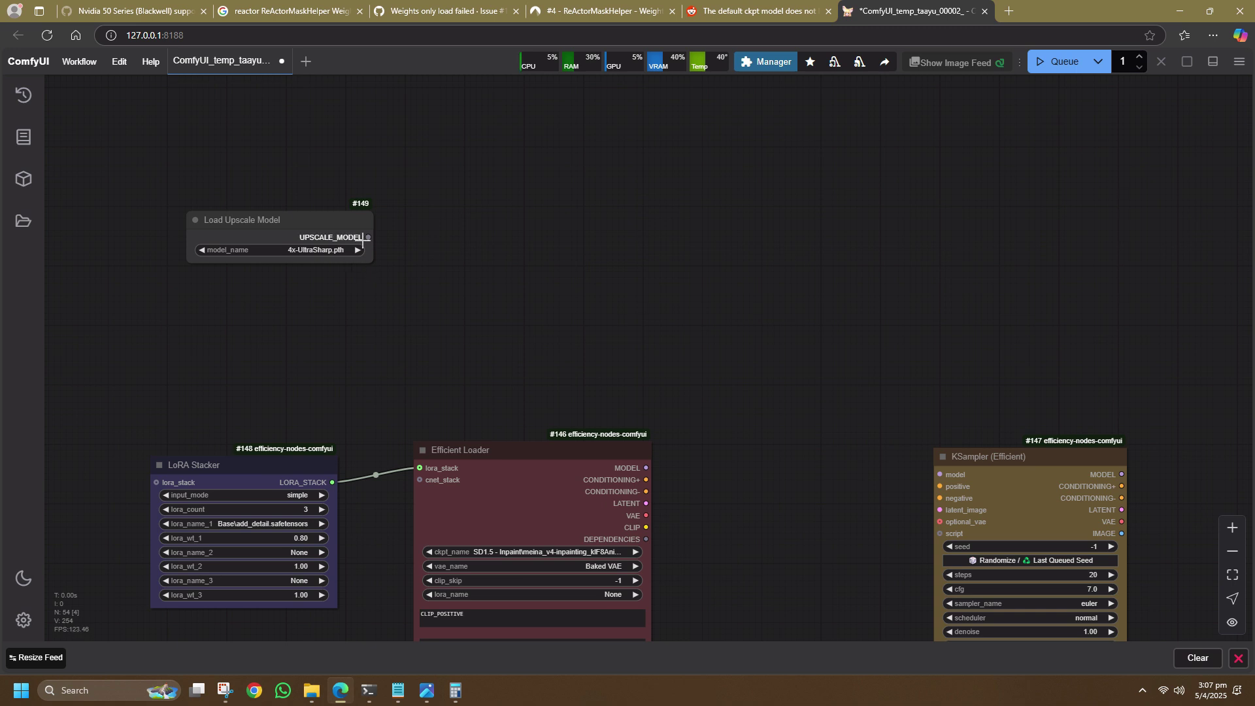
# Step: Add an Upscale Image (using Model) node fed by the model loader and a Load Image node
pyautogui.moveTo(368, 236); pyautogui.dragTo(445, 229)
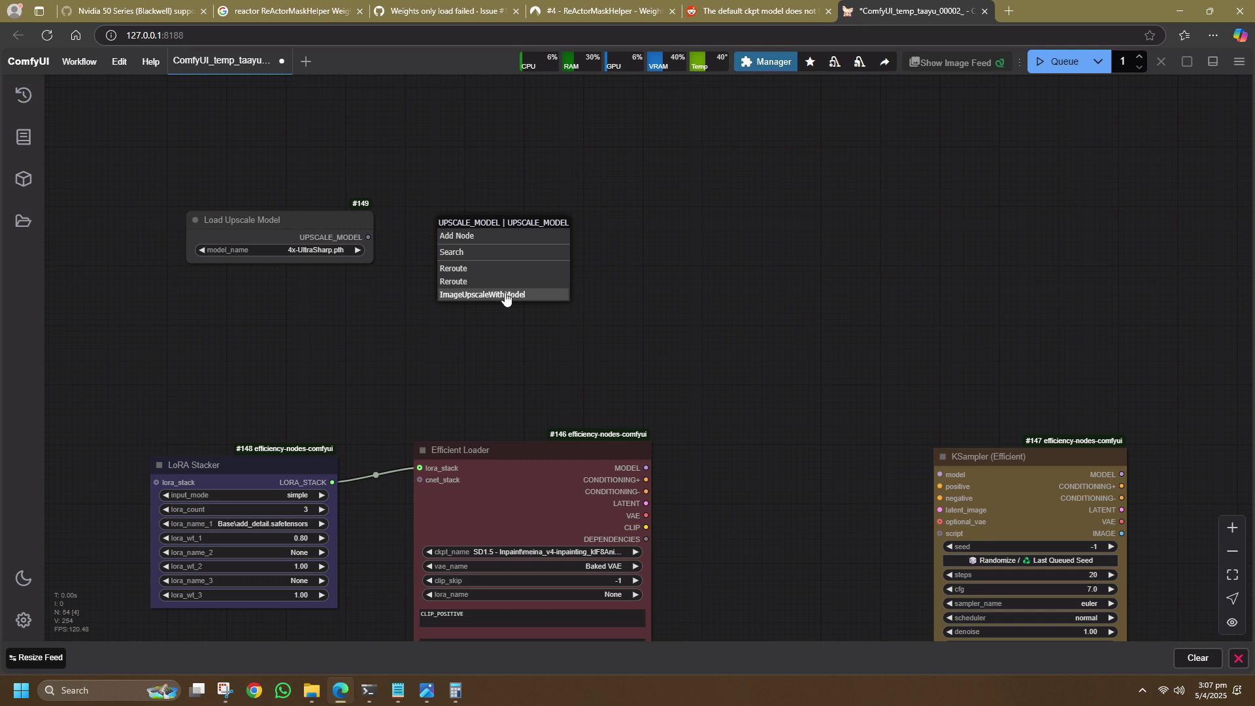
pyautogui.click(505, 294)
pyautogui.moveTo(518, 250); pyautogui.dragTo(487, 231)
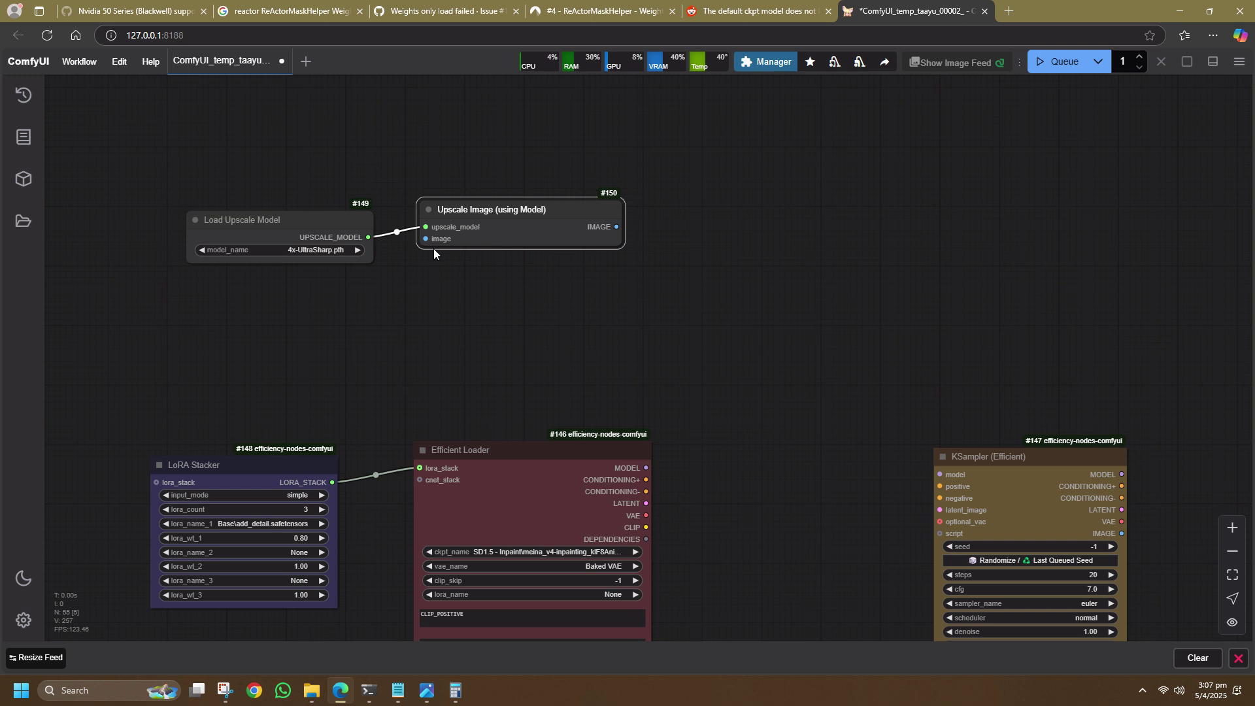
pyautogui.moveTo(425, 239); pyautogui.dragTo(302, 275)
pyautogui.click(333, 364)
pyautogui.moveTo(399, 331); pyautogui.dragTo(247, 281)
pyautogui.moveTo(274, 222); pyautogui.dragTo(239, 155)
# Step: Upload 1 (1).png into Load Image and view it at full size
pyautogui.click(243, 304)
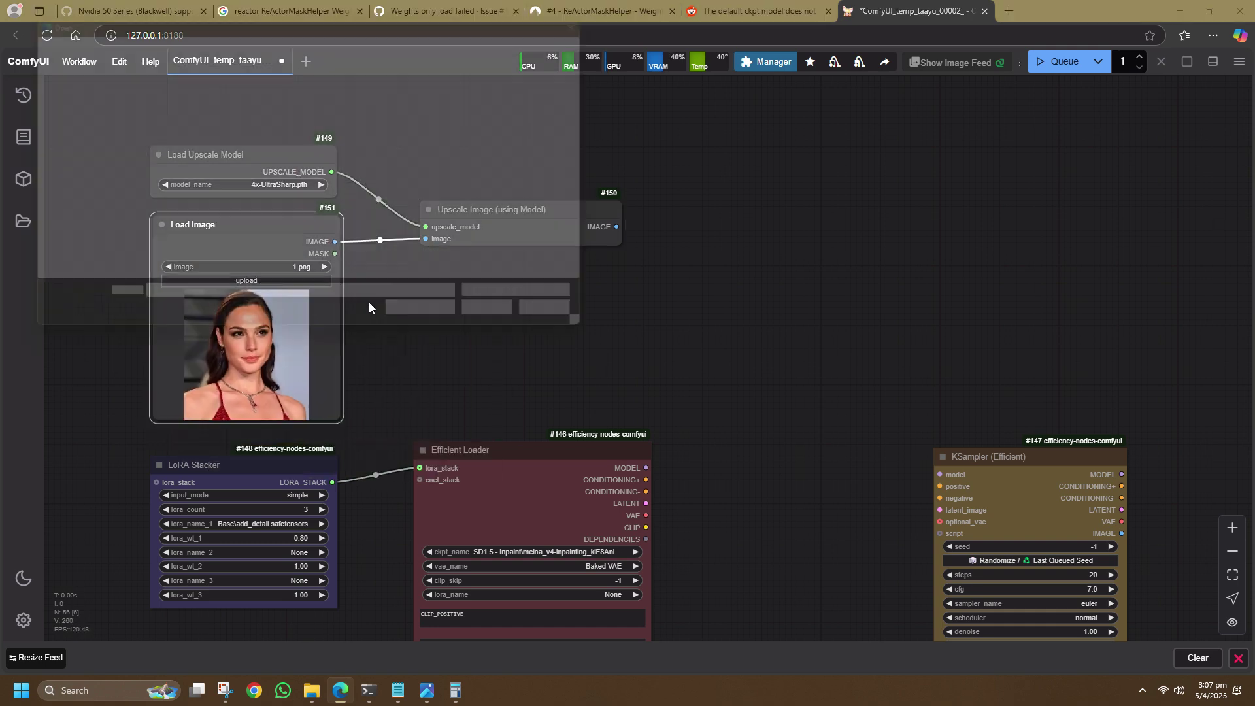
pyautogui.doubleClick(378, 110)
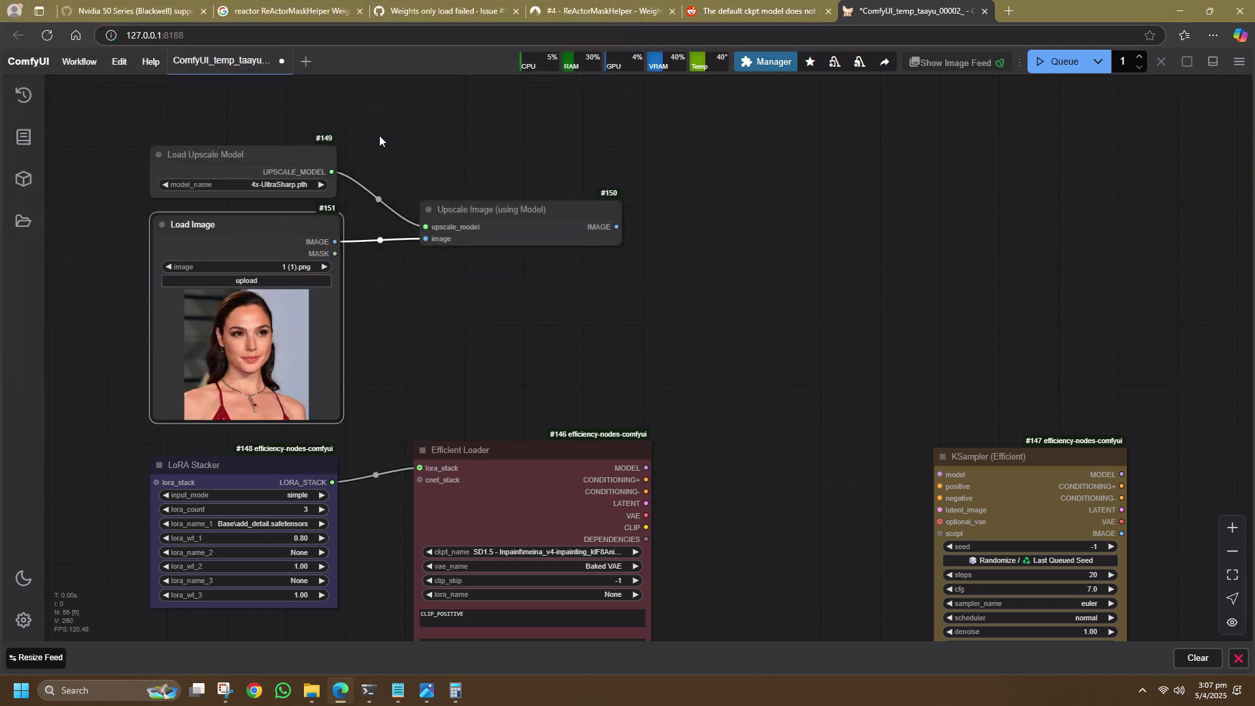
pyautogui.rightClick(236, 327)
pyautogui.click(270, 360)
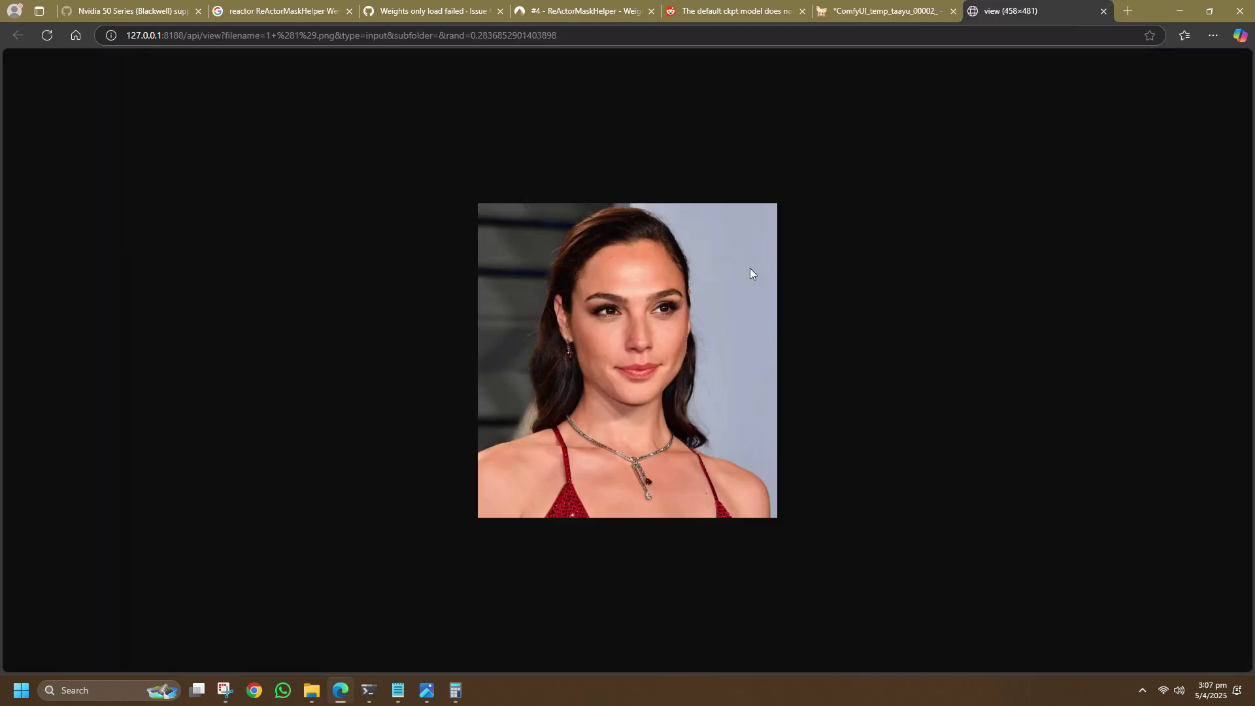
pyautogui.click(1103, 11)
pyautogui.moveTo(595, 266); pyautogui.dragTo(615, 245)
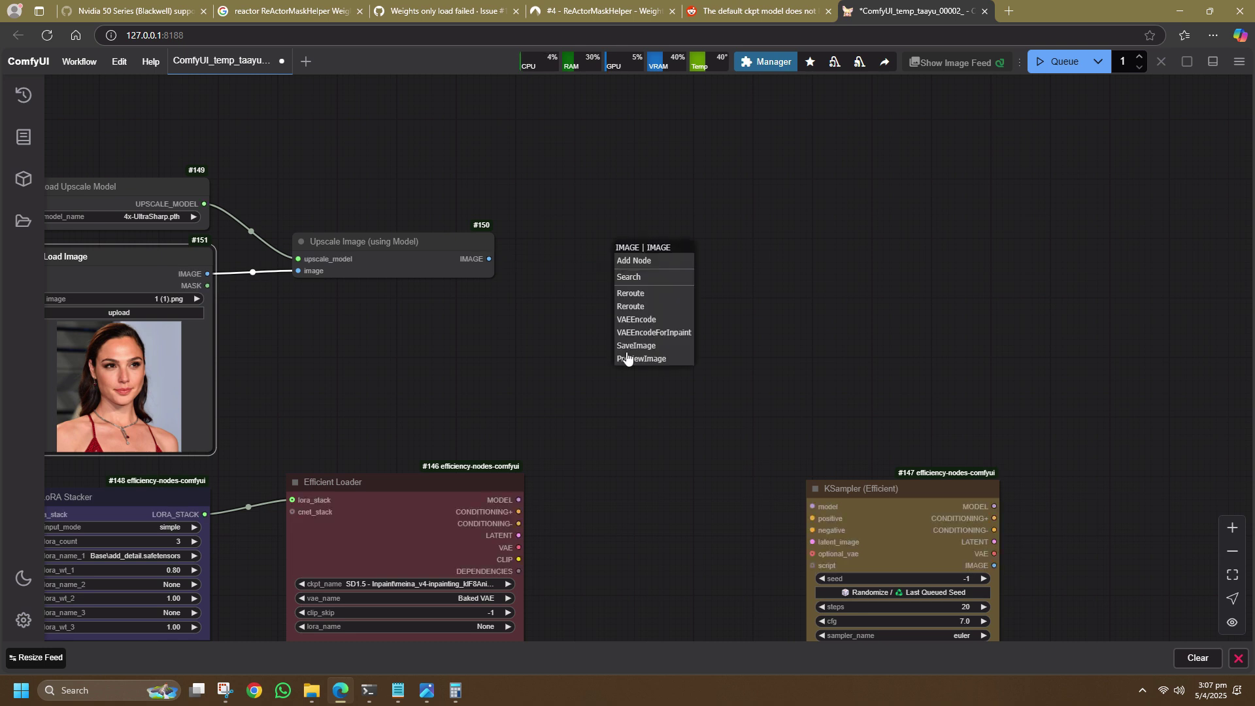
# Step: Add a VAE Encode after the upscaler and wire VAE, MODEL and positive conditioning into the KSampler
pyautogui.click(656, 320)
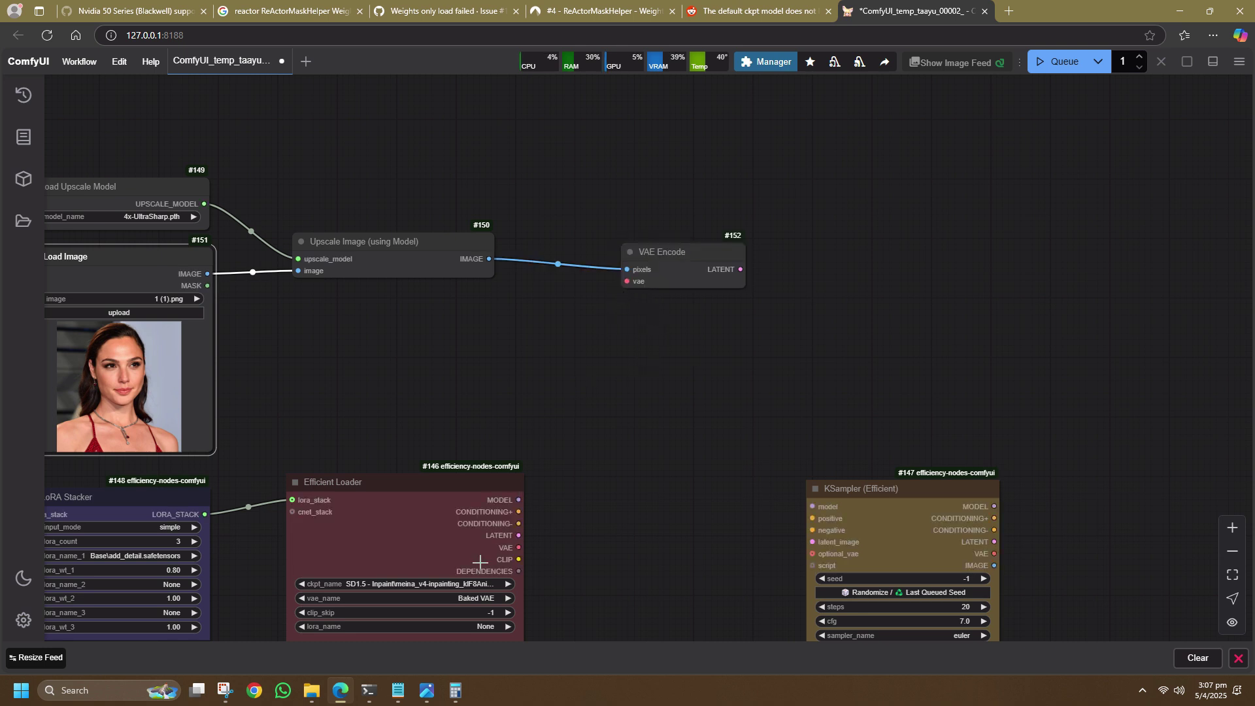
pyautogui.moveTo(519, 548); pyautogui.dragTo(627, 281)
pyautogui.moveTo(519, 500); pyautogui.dragTo(812, 507)
pyautogui.moveTo(741, 269); pyautogui.dragTo(812, 542)
pyautogui.moveTo(519, 511); pyautogui.dragTo(812, 530)
# Step: Place the VAE Encode node to the right and pull a link from the upscaler's IMAGE output
pyautogui.moveTo(647, 368); pyautogui.dragTo(751, 308)
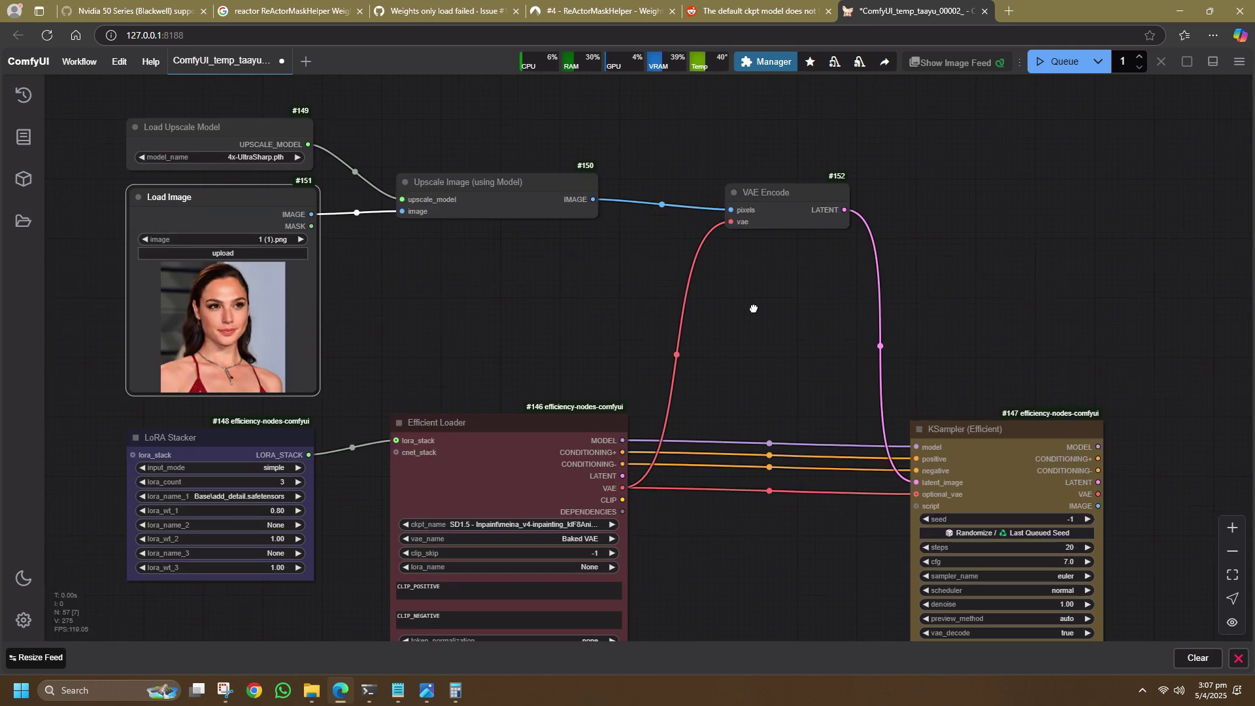
pyautogui.moveTo(642, 212); pyautogui.dragTo(530, 229)
pyautogui.moveTo(682, 206); pyautogui.dragTo(644, 281)
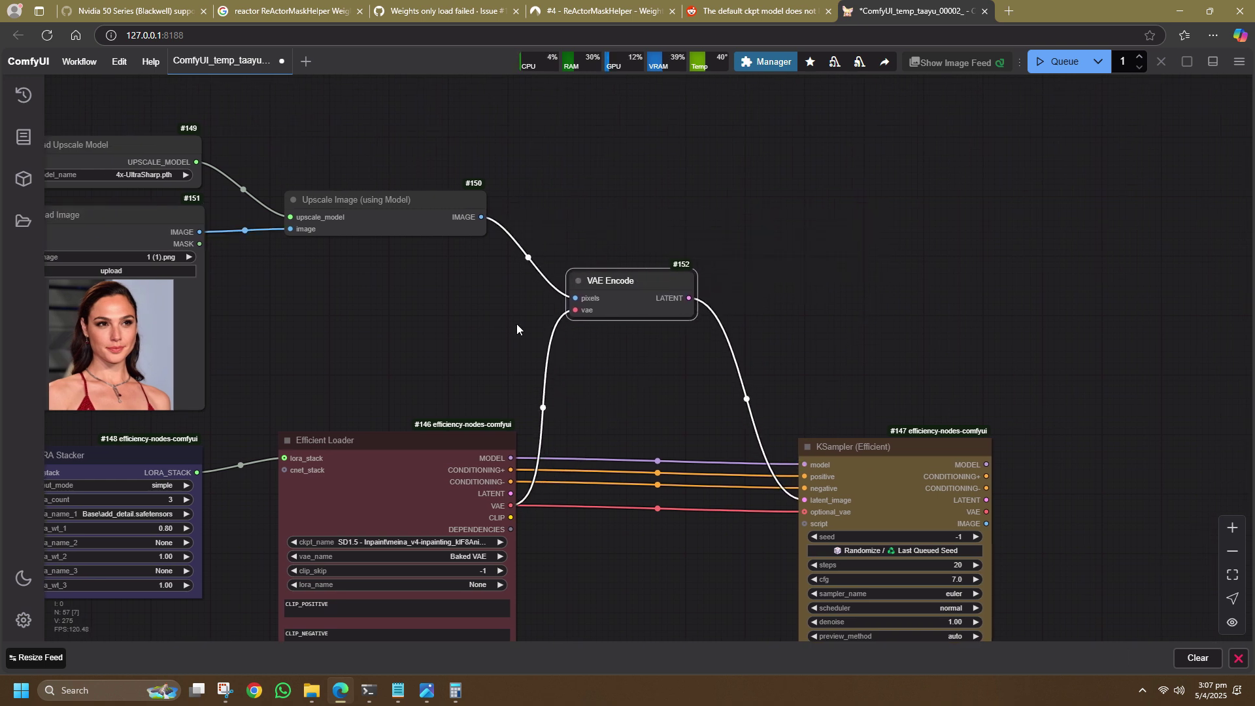
pyautogui.moveTo(670, 394); pyautogui.dragTo(677, 395)
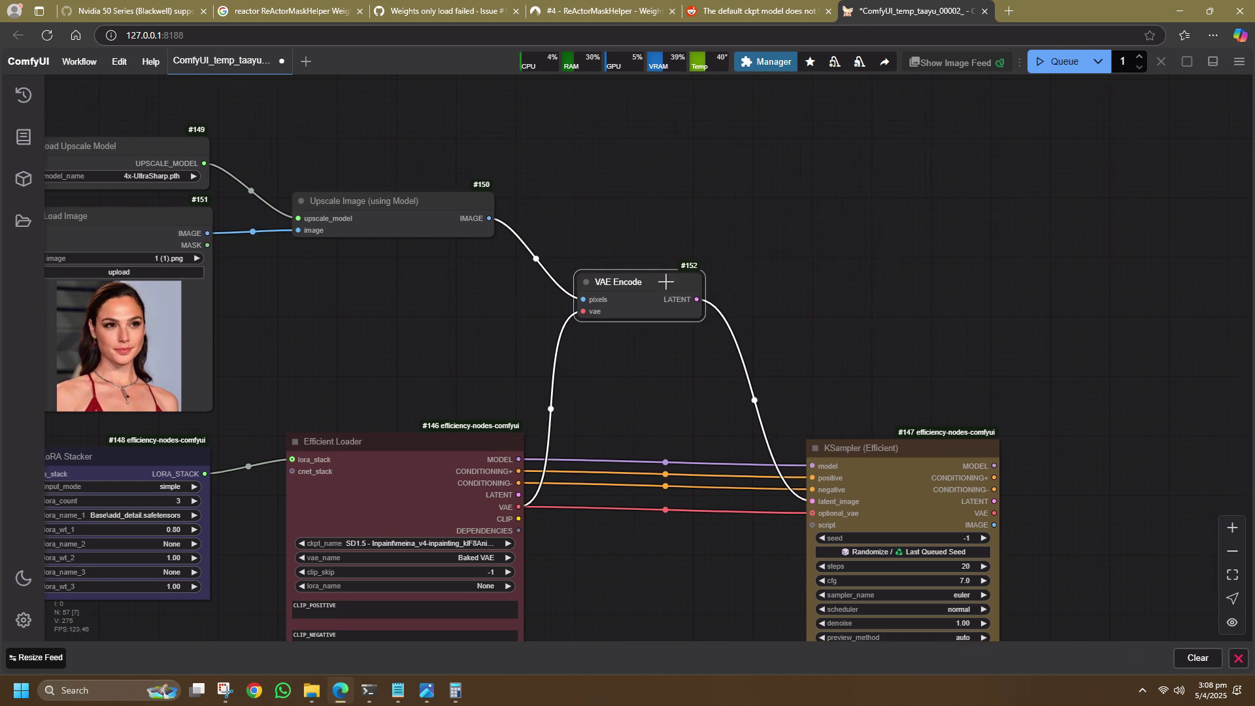
pyautogui.moveTo(665, 282); pyautogui.dragTo(764, 282)
pyautogui.moveTo(489, 218); pyautogui.dragTo(577, 163)
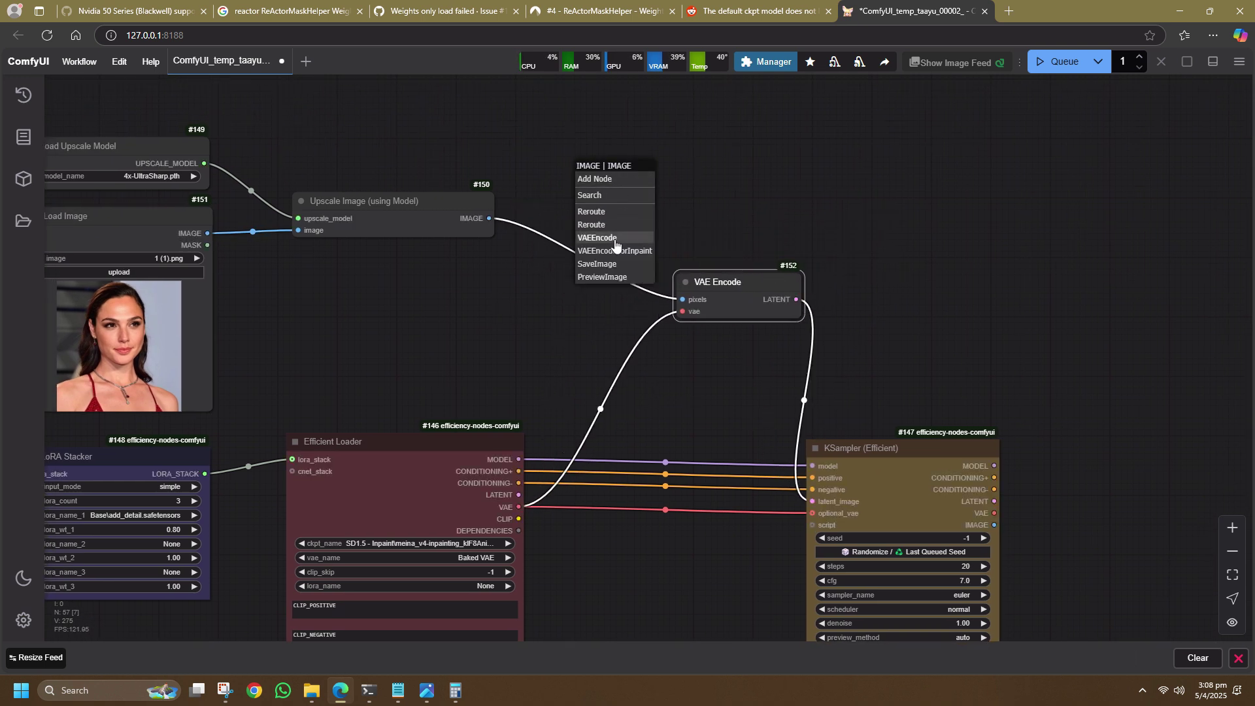
# Step: Add an Upscale Image By node after the upscaler, feeding VAE Encode's pixels
pyautogui.click(613, 196)
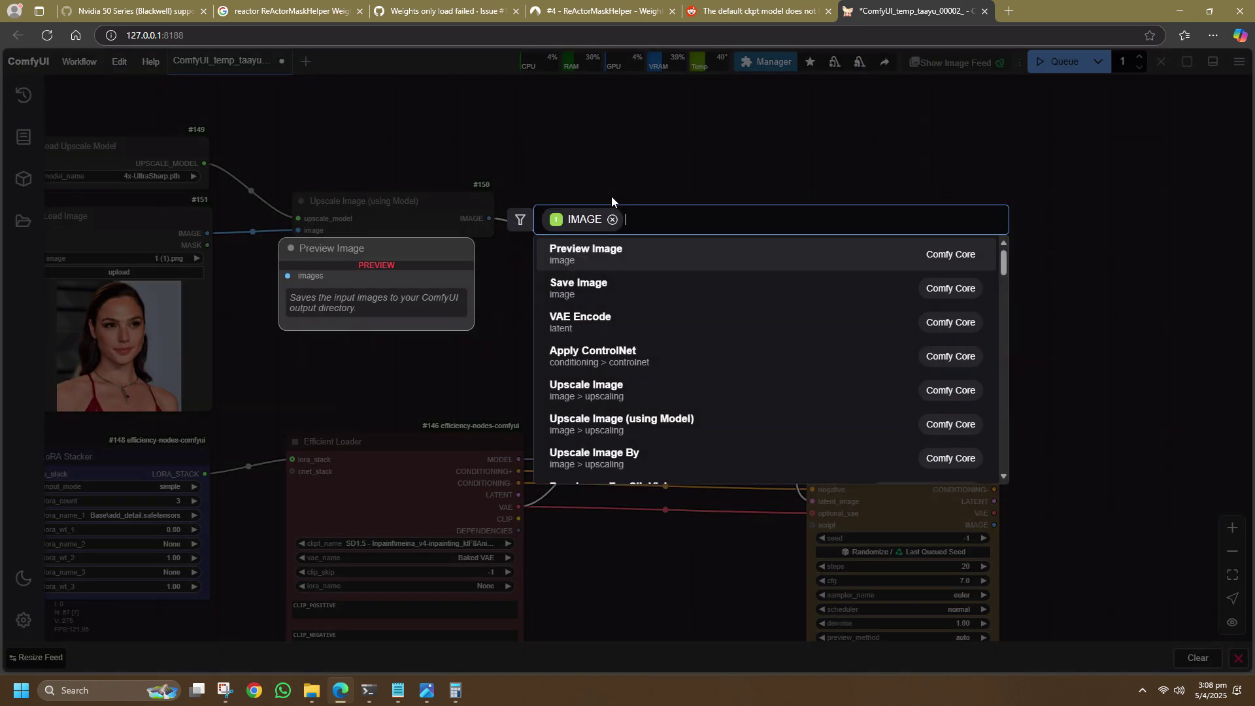
pyautogui.write('up')
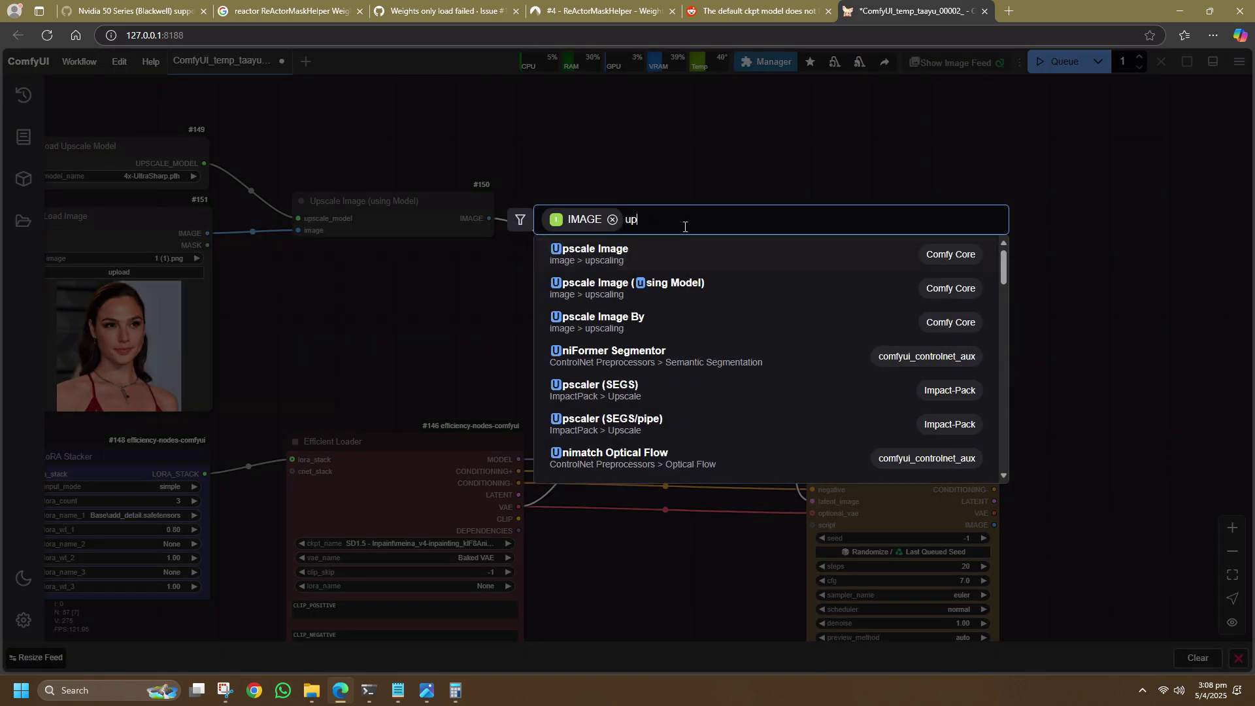
pyautogui.write('sca;le')
pyautogui.press('BackSpace')
pyautogui.press('BackSpace')
pyautogui.press('BackSpace')
pyautogui.write('le image by')
pyautogui.press('Return')
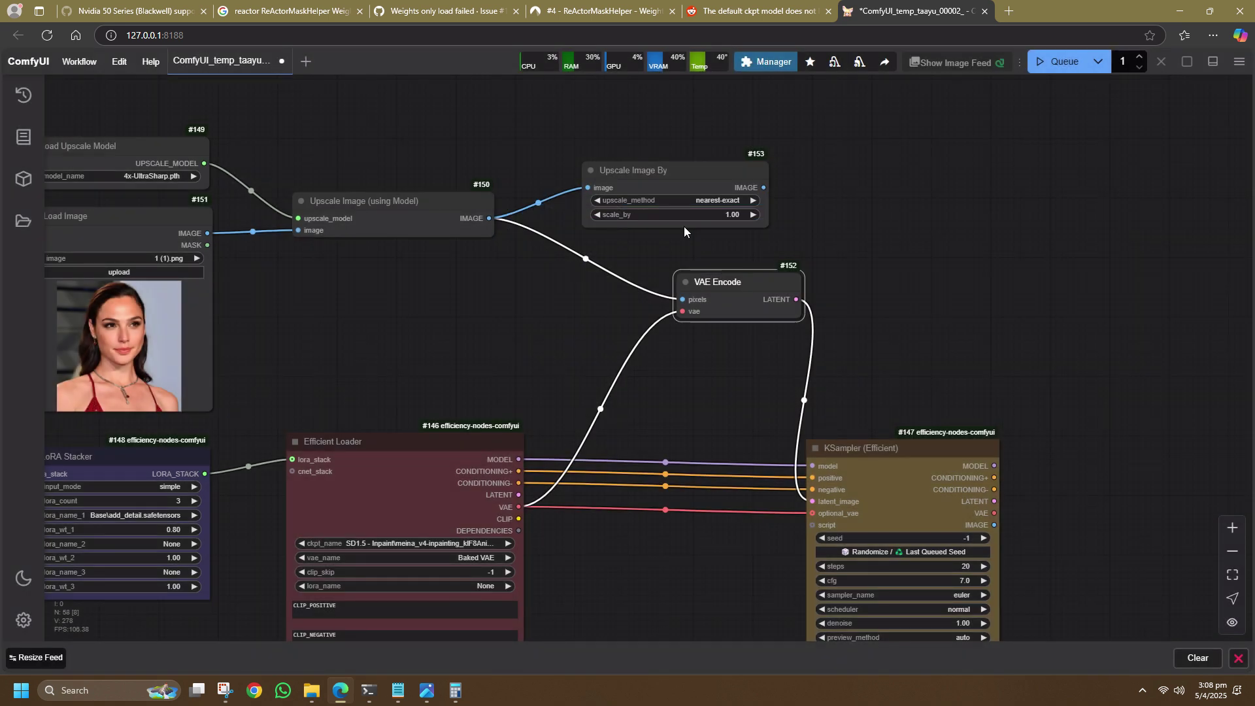
pyautogui.moveTo(770, 197); pyautogui.dragTo(683, 300)
pyautogui.moveTo(667, 168); pyautogui.dragTo(636, 173)
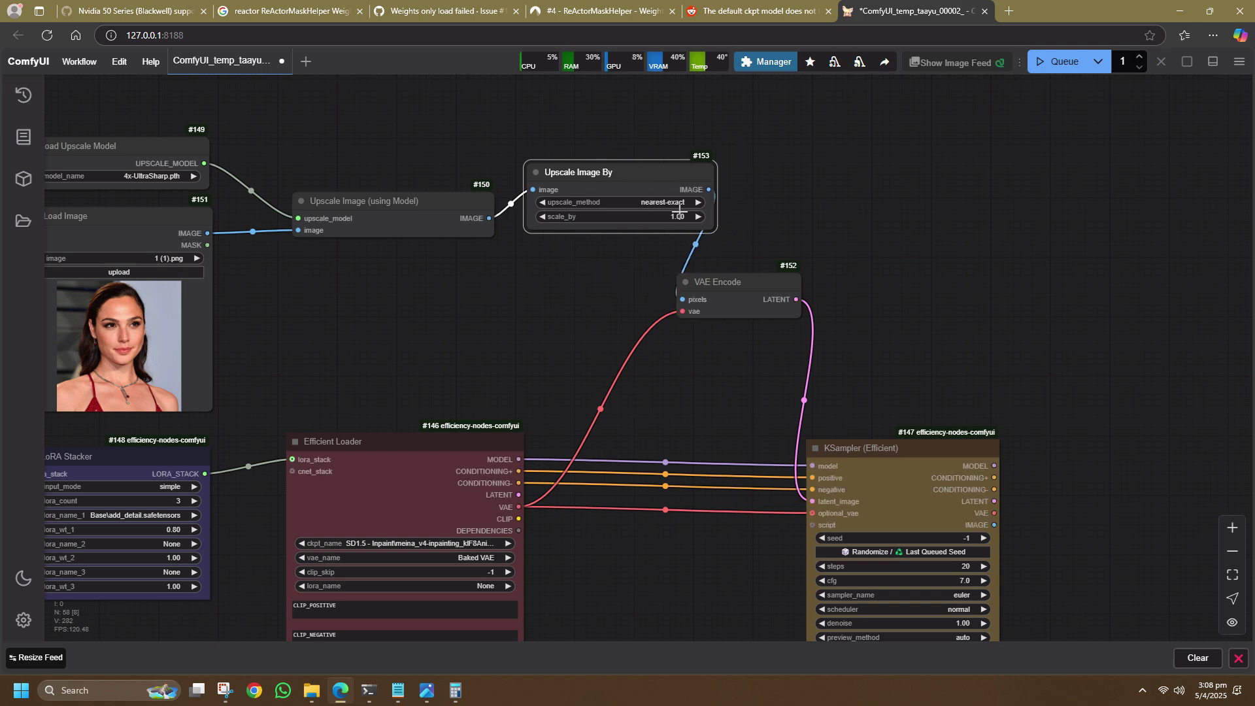
pyautogui.moveTo(715, 231); pyautogui.dragTo(682, 238)
# Step: Set Upscale Image By to lanczos with scale_by 0.5
pyautogui.click(634, 203)
pyautogui.click(644, 276)
pyautogui.click(633, 219)
pyautogui.write('0.')
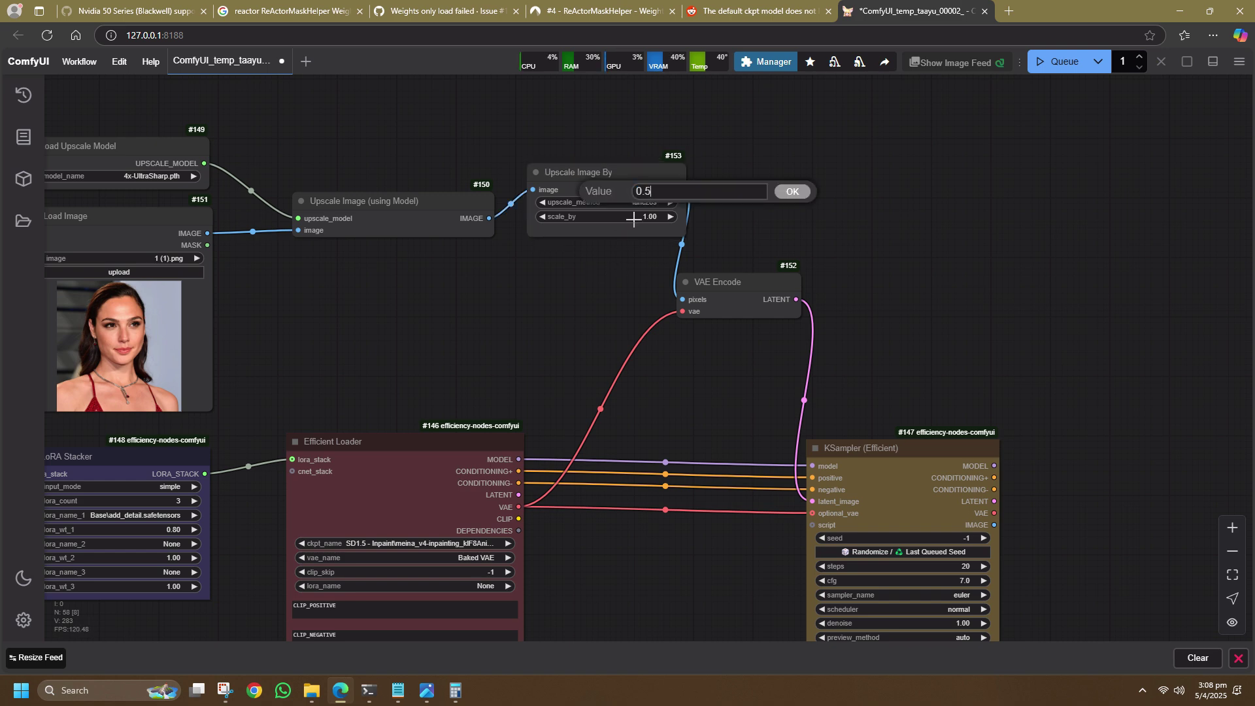
pyautogui.write('5')
pyautogui.press('Return')
# Step: Add a Note under Upscale Image By reading '0.5 = x 2' and '1 = x 4'
pyautogui.doubleClick(531, 287)
pyautogui.write('note')
pyautogui.press('Return')
pyautogui.moveTo(556, 248); pyautogui.dragTo(437, 252)
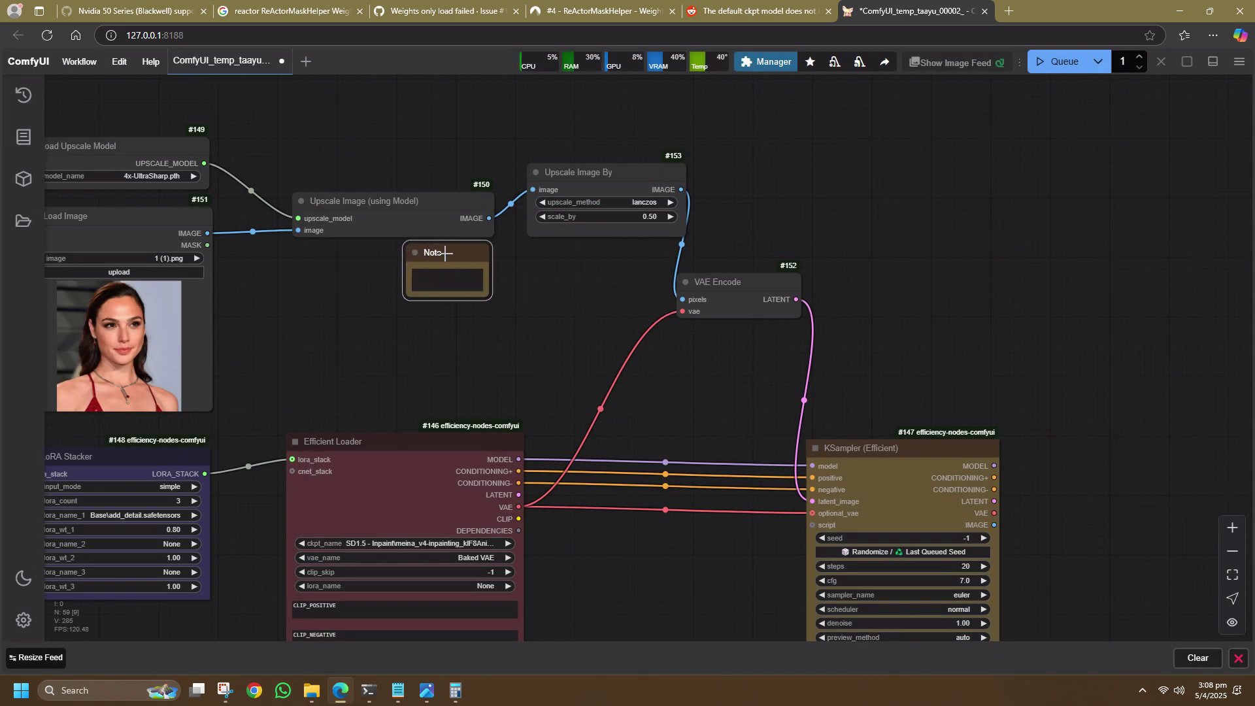
pyautogui.moveTo(485, 294); pyautogui.dragTo(608, 385)
pyautogui.click(455, 304)
pyautogui.write('0.5 = x 3')
pyautogui.press('BackSpace')
pyautogui.write('2 ')
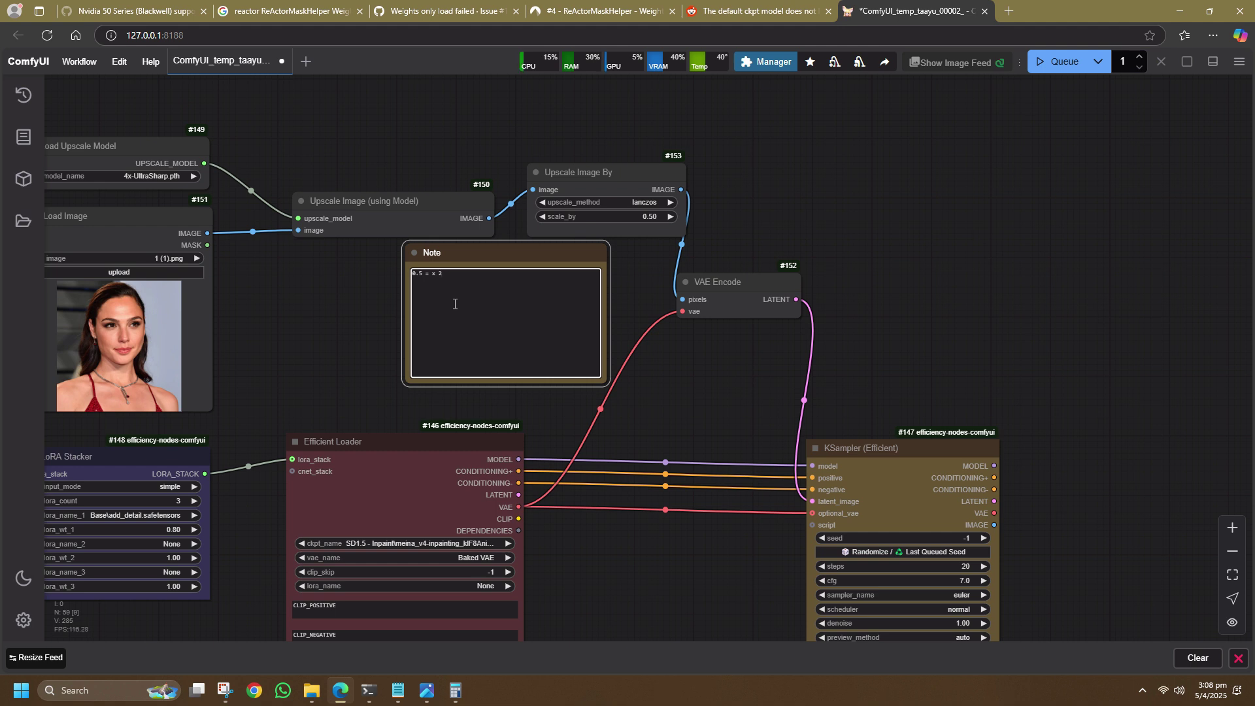
pyautogui.write('1 = x 4')
# Step: Shrink the Note to a compact size beneath the upscalers
pyautogui.scroll(5, 353, 327)
pyautogui.scroll(3, 353, 331)
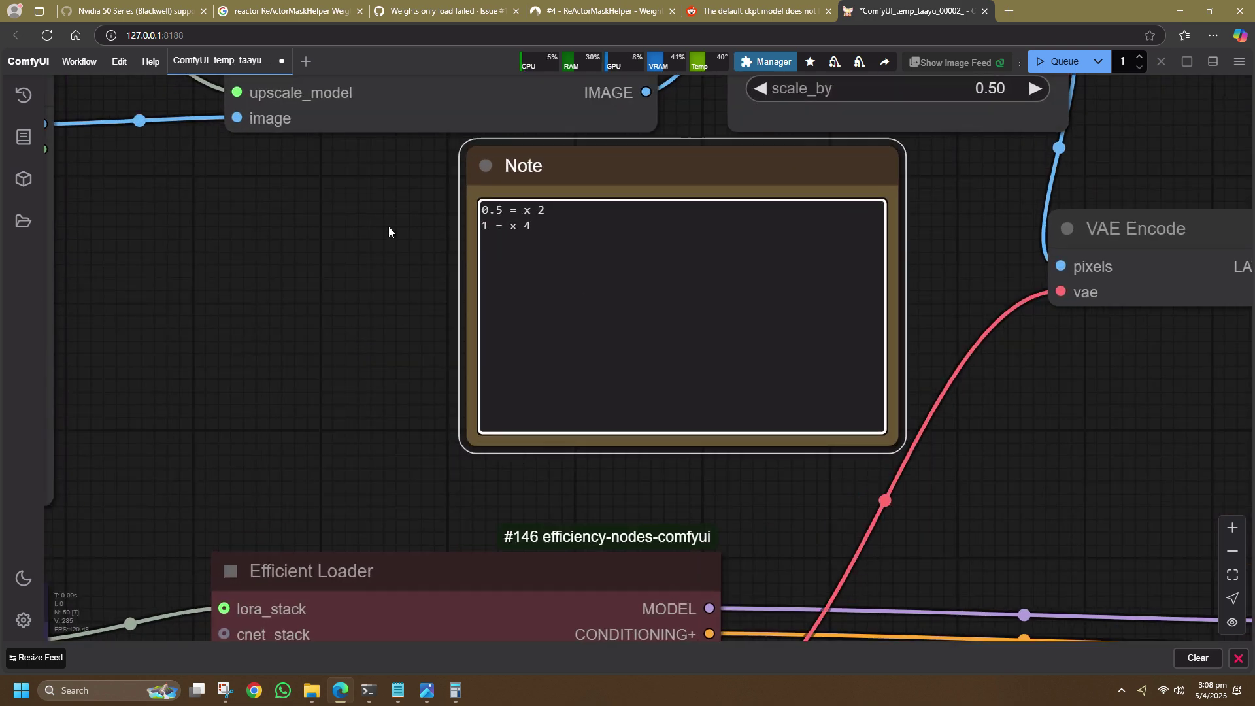
pyautogui.moveTo(382, 227); pyautogui.dragTo(295, 340)
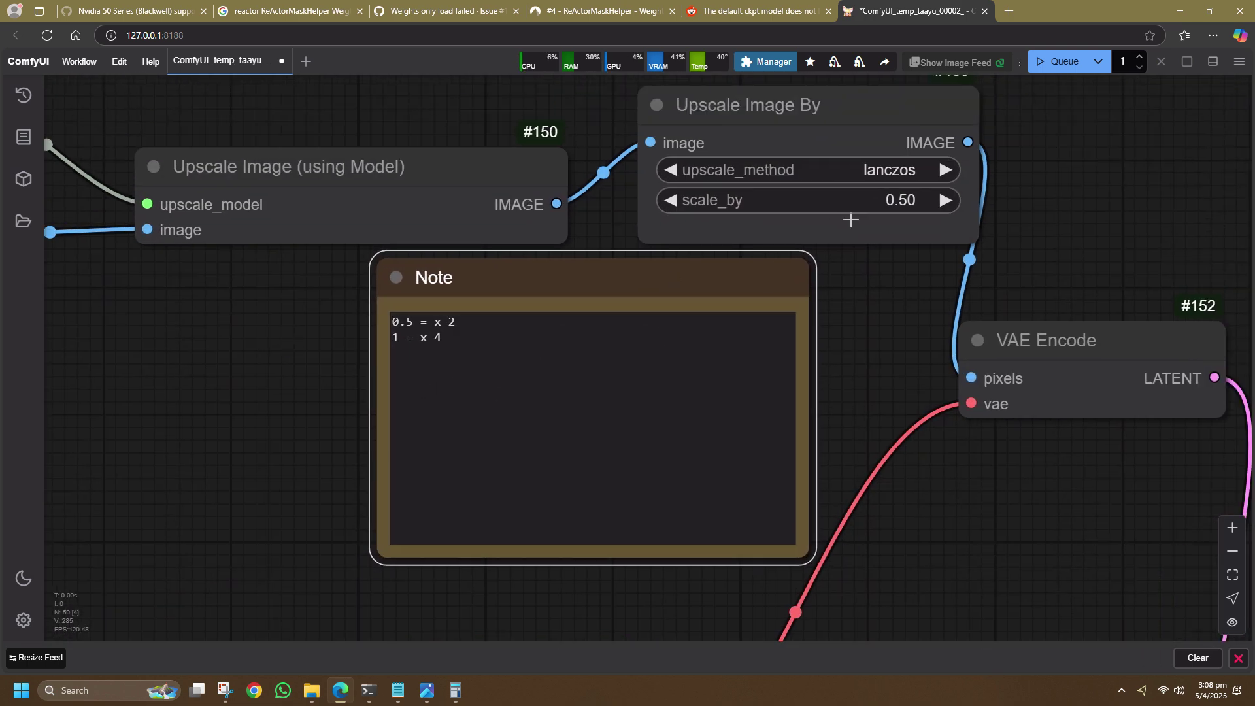
pyautogui.scroll(-3, 868, 383)
pyautogui.moveTo(868, 380); pyautogui.dragTo(627, 298)
pyautogui.moveTo(582, 423); pyautogui.dragTo(489, 304)
pyautogui.moveTo(426, 367); pyautogui.dragTo(519, 382)
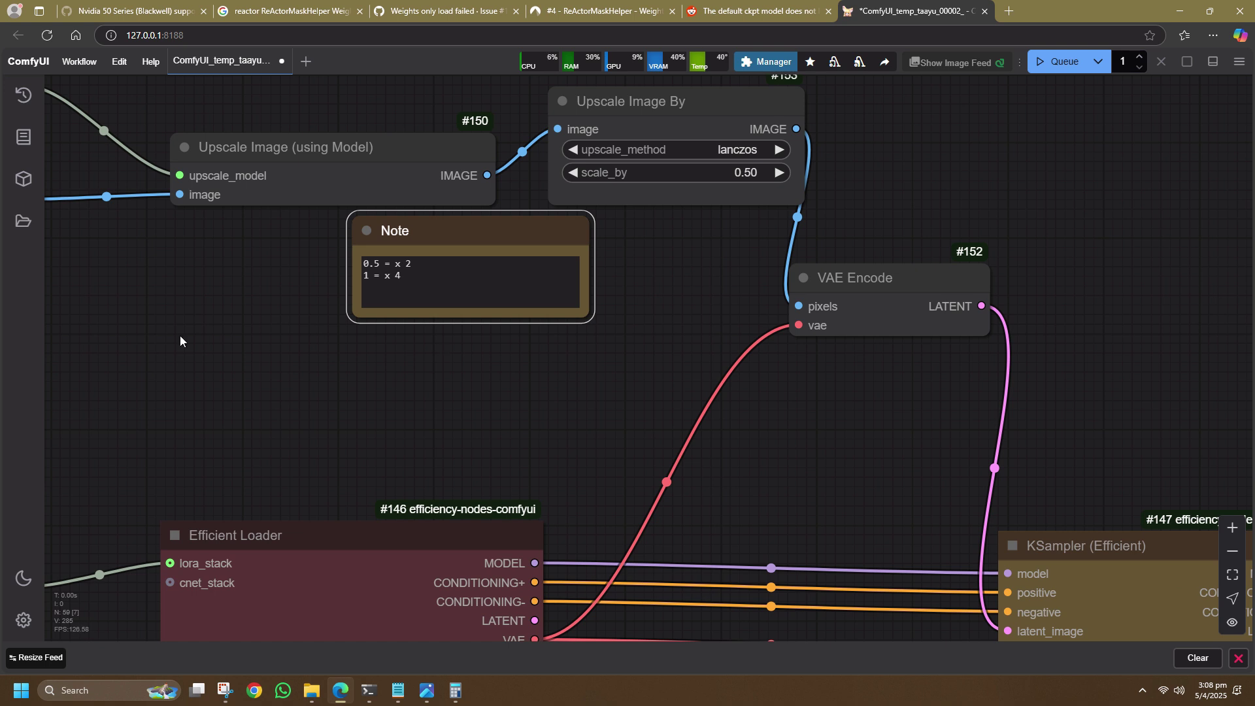
# Step: Attach a Preview Image to the Upscale Image By output
pyautogui.moveTo(163, 336); pyautogui.dragTo(450, 334)
pyautogui.moveTo(588, 366); pyautogui.dragTo(140, 396)
pyautogui.moveTo(795, 129); pyautogui.dragTo(1001, 108)
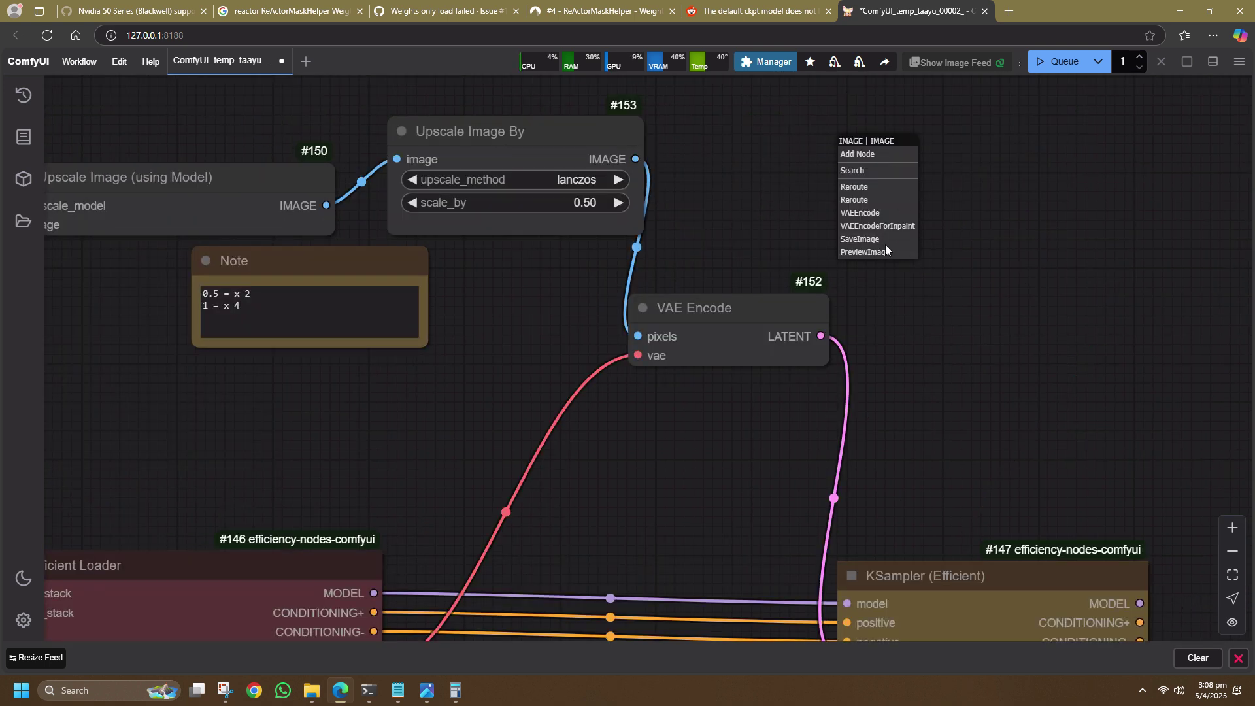
pyautogui.click(885, 247)
# Step: Bring the Efficient Loader into view and open its checkpoint list
pyautogui.scroll(-2, 844, 260)
pyautogui.scroll(5, 837, 291)
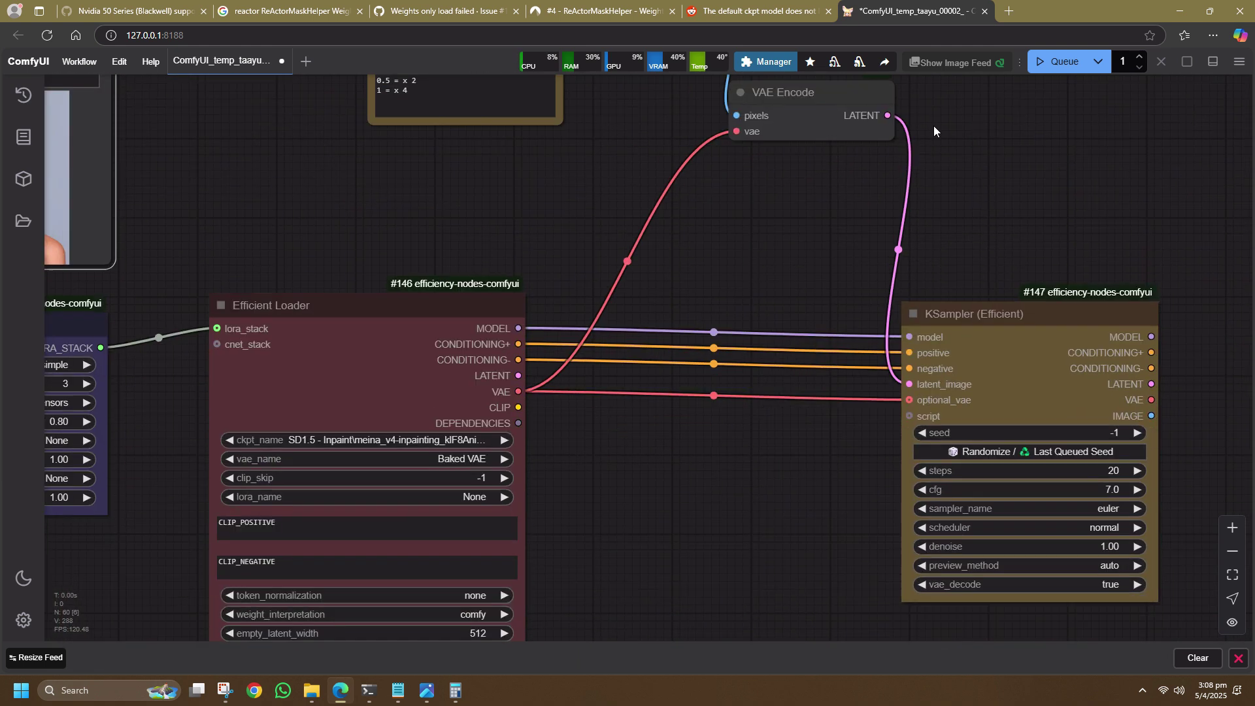
pyautogui.moveTo(530, 433); pyautogui.dragTo(596, 316)
pyautogui.click(485, 327)
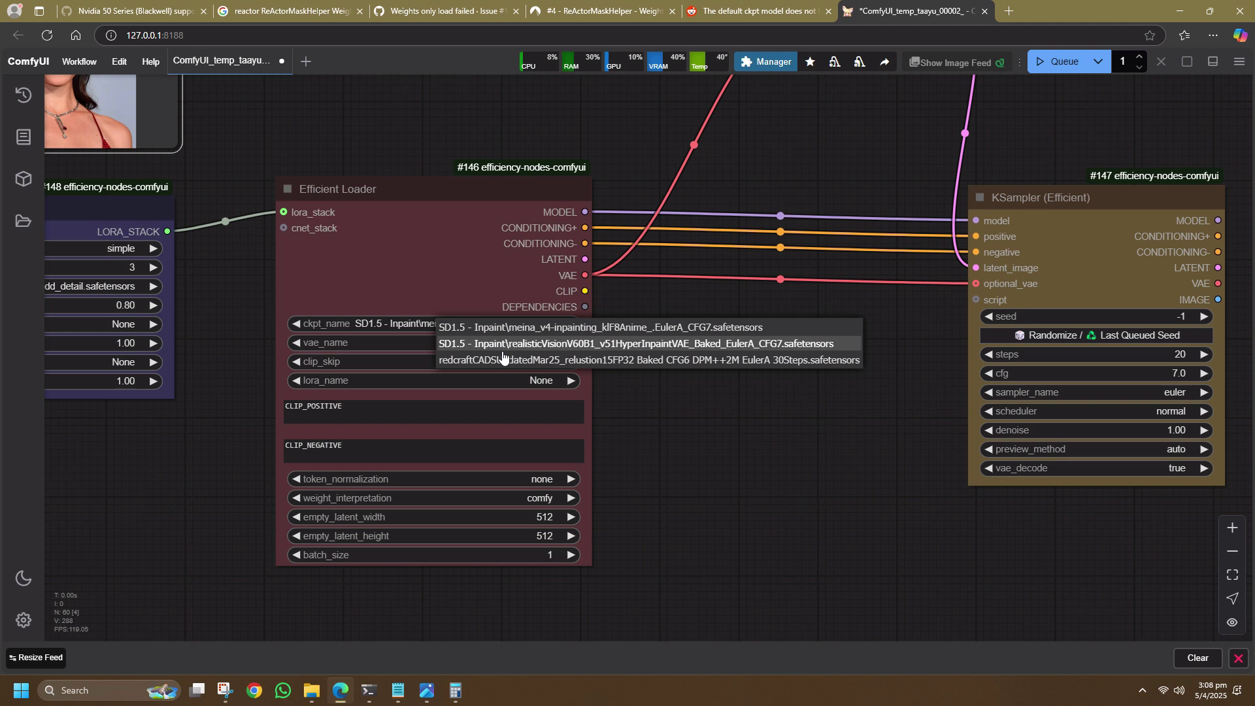
# Step: Select the redcraftCADSUpdatedMar25 checkpoint and keep the Baked VAE
pyautogui.click(503, 359)
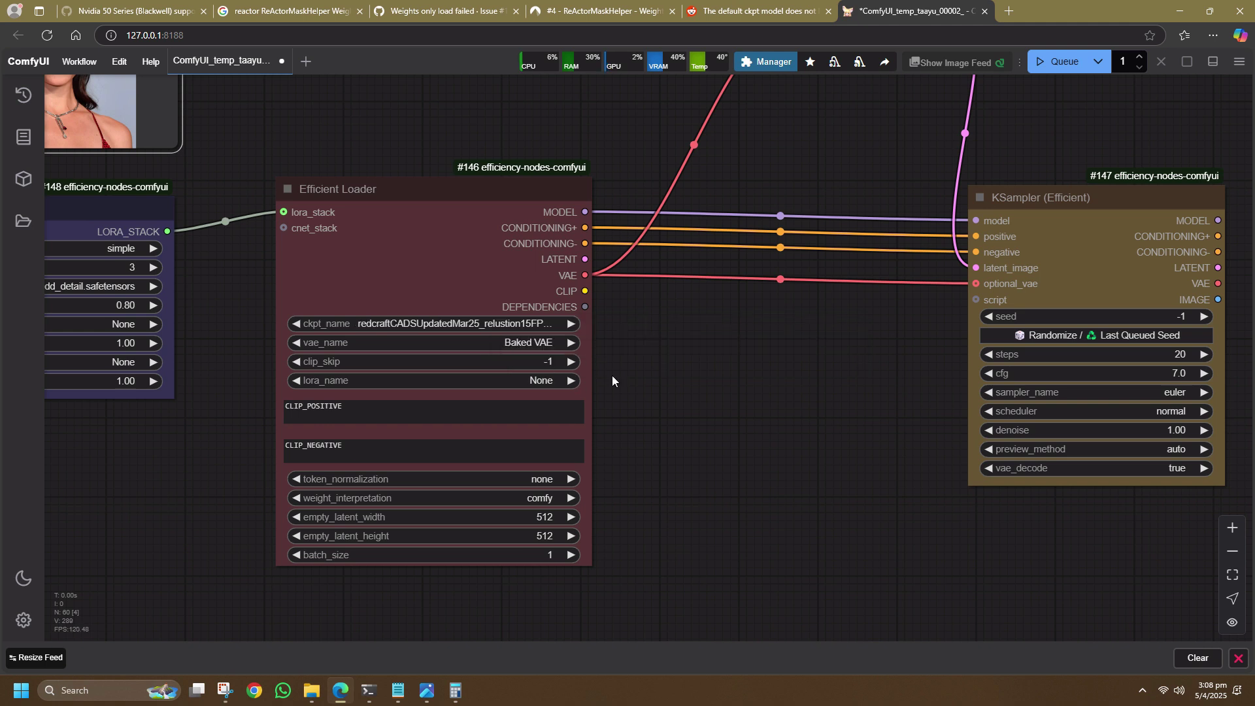
pyautogui.moveTo(644, 363); pyautogui.dragTo(690, 298)
pyautogui.click(503, 279)
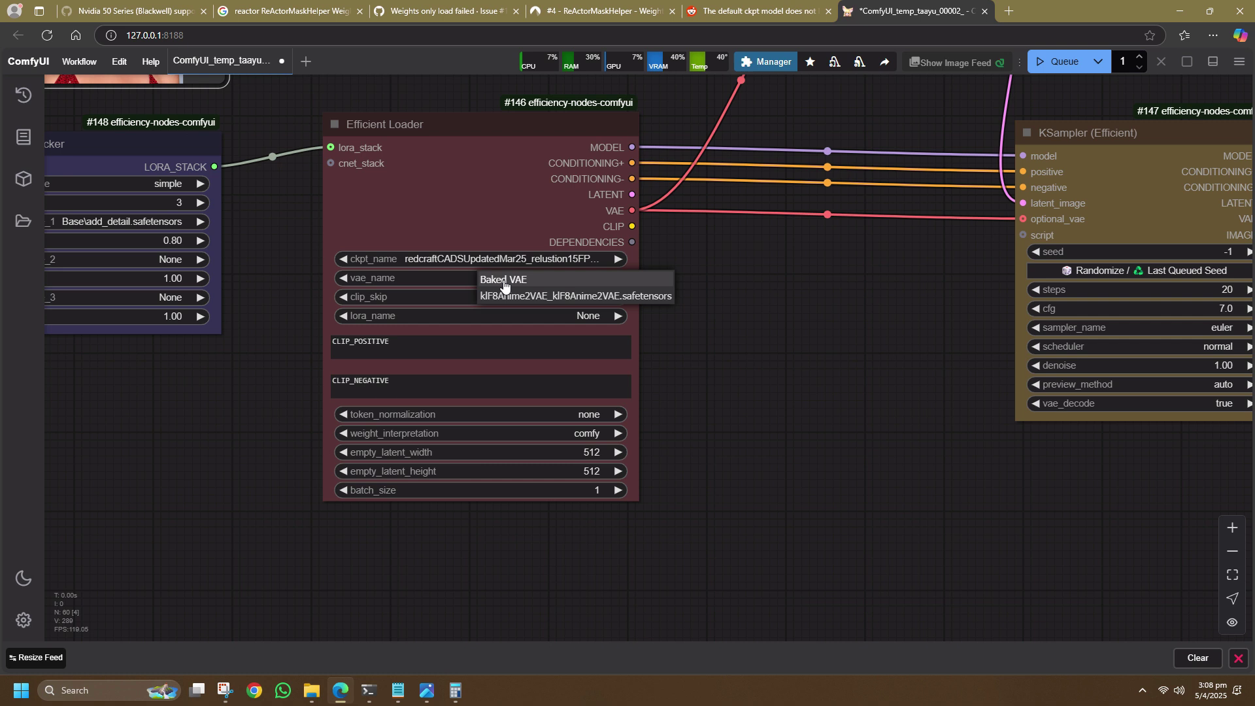
pyautogui.click(504, 286)
# Step: Replace the positive prompt with a named person wearing a red dress
pyautogui.scroll(-2, 734, 297)
pyautogui.click(417, 268)
pyautogui.hotkey('ctrl', 'a')
pyautogui.write('Gal')
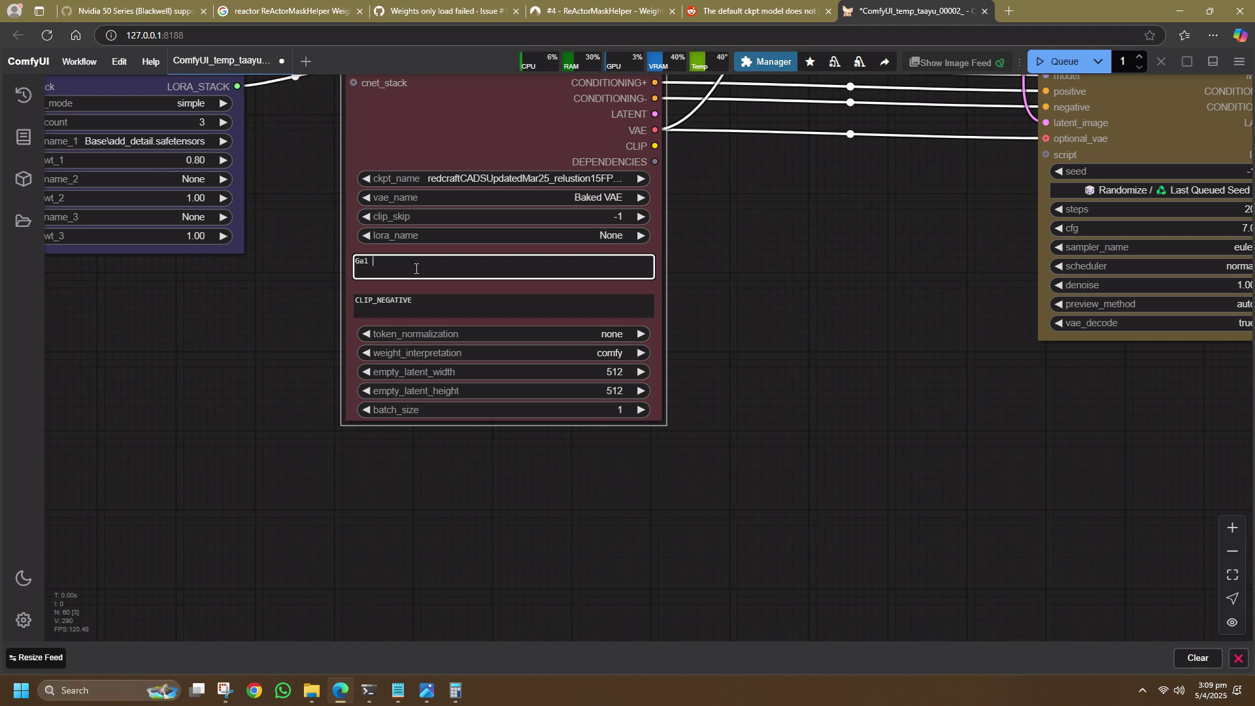
pyautogui.write('gGadot at a re')
pyautogui.press('BackSpace')
pyautogui.press('BackSpace')
pyautogui.press('BackSpace')
pyautogui.press('BackSpace')
pyautogui.press('BackSpace')
pyautogui.press('BackSpace')
pyautogui.press('BackSpace')
pyautogui.write('wearing a red dress')
# Step: Set the KSampler to dpmpp_2m sampler, karras scheduler, 25 steps and cfg 6
pyautogui.moveTo(798, 295); pyautogui.dragTo(415, 414)
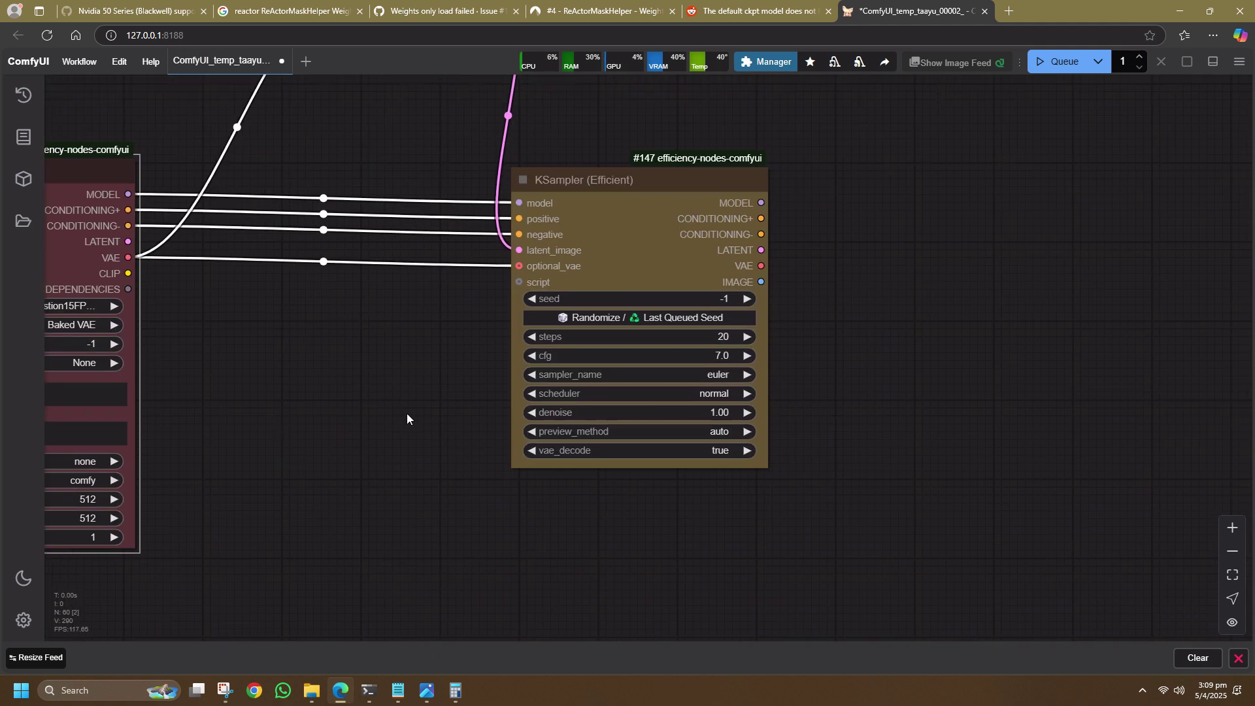
pyautogui.click(716, 377)
pyautogui.write('dpmpp')
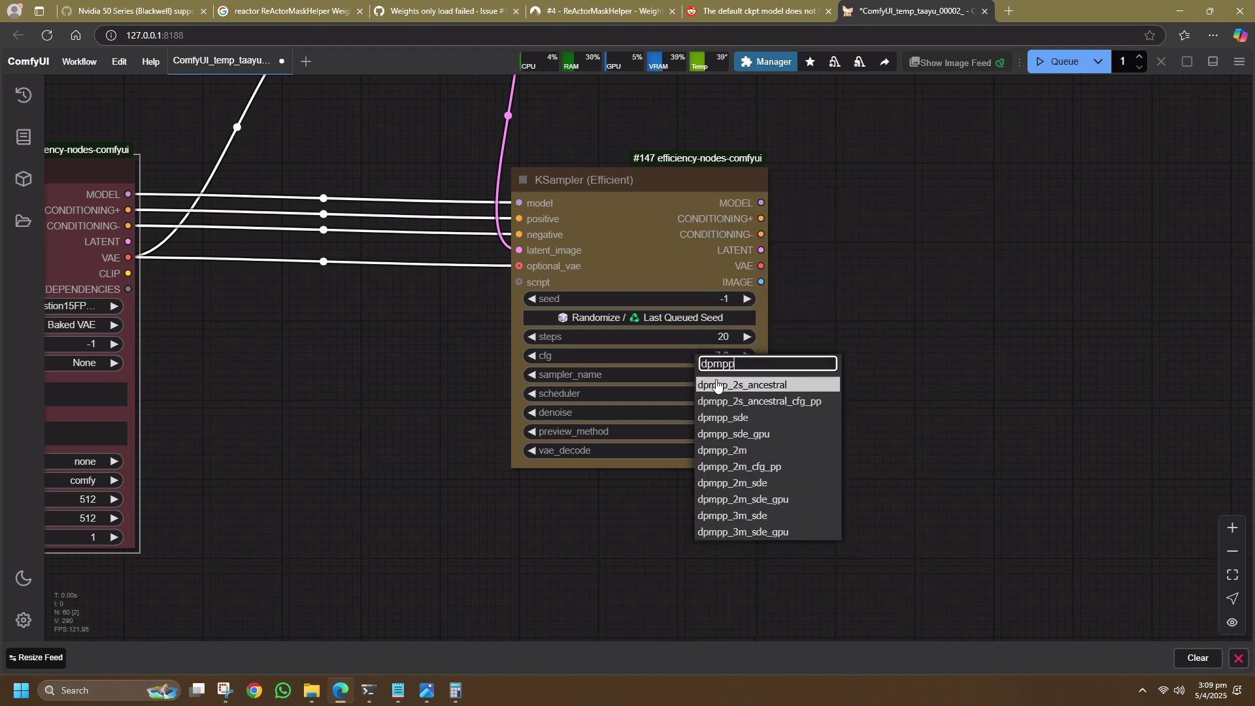
pyautogui.click(725, 451)
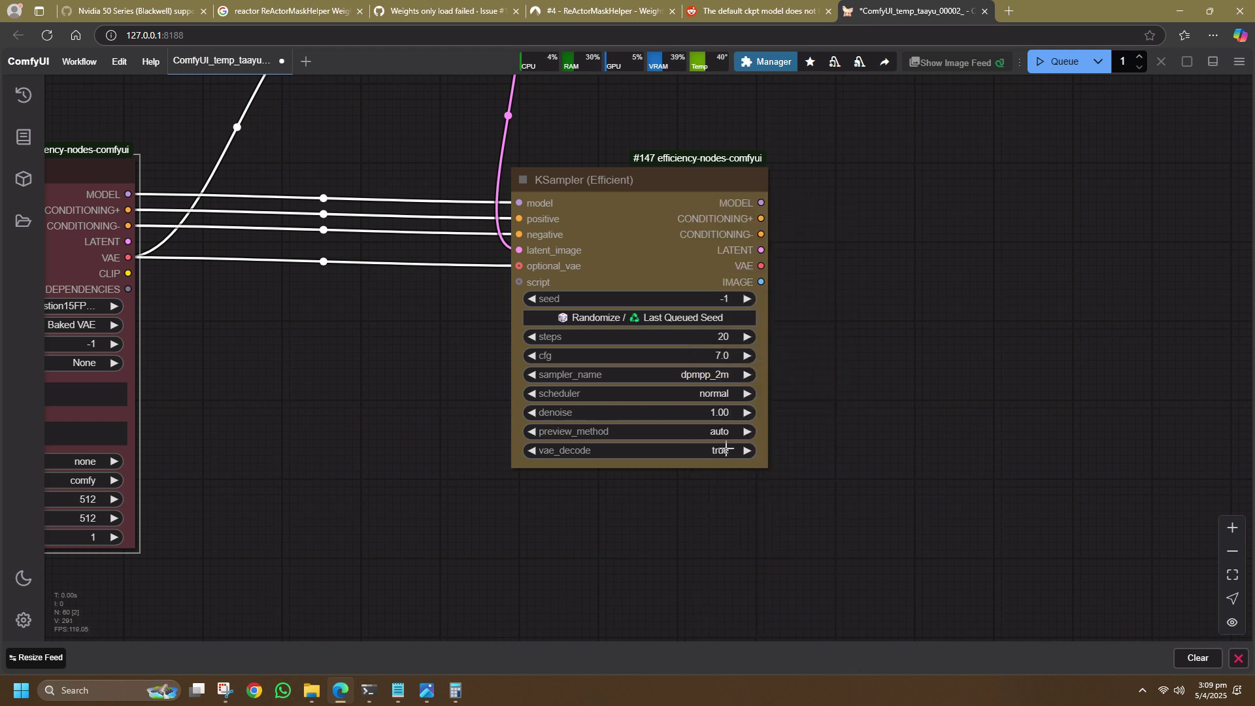
pyautogui.click(700, 395)
pyautogui.click(707, 415)
pyautogui.click(712, 338)
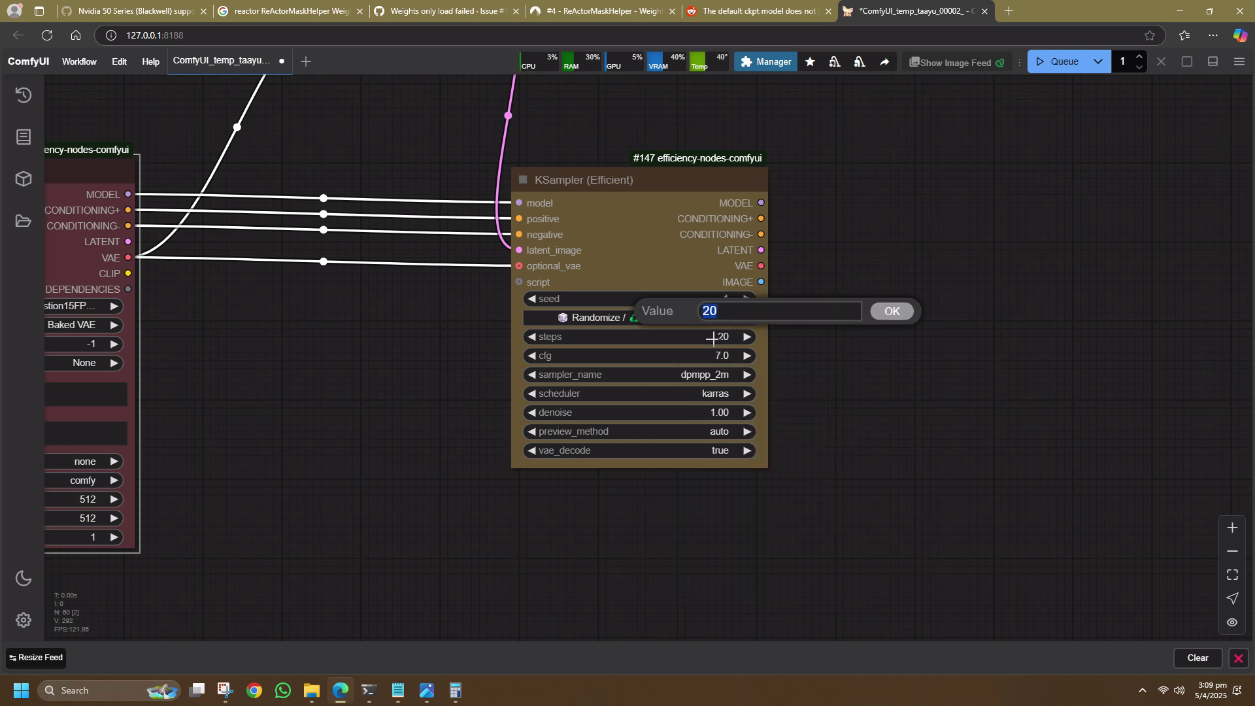
pyautogui.write('25')
pyautogui.click(889, 312)
pyautogui.click(719, 358)
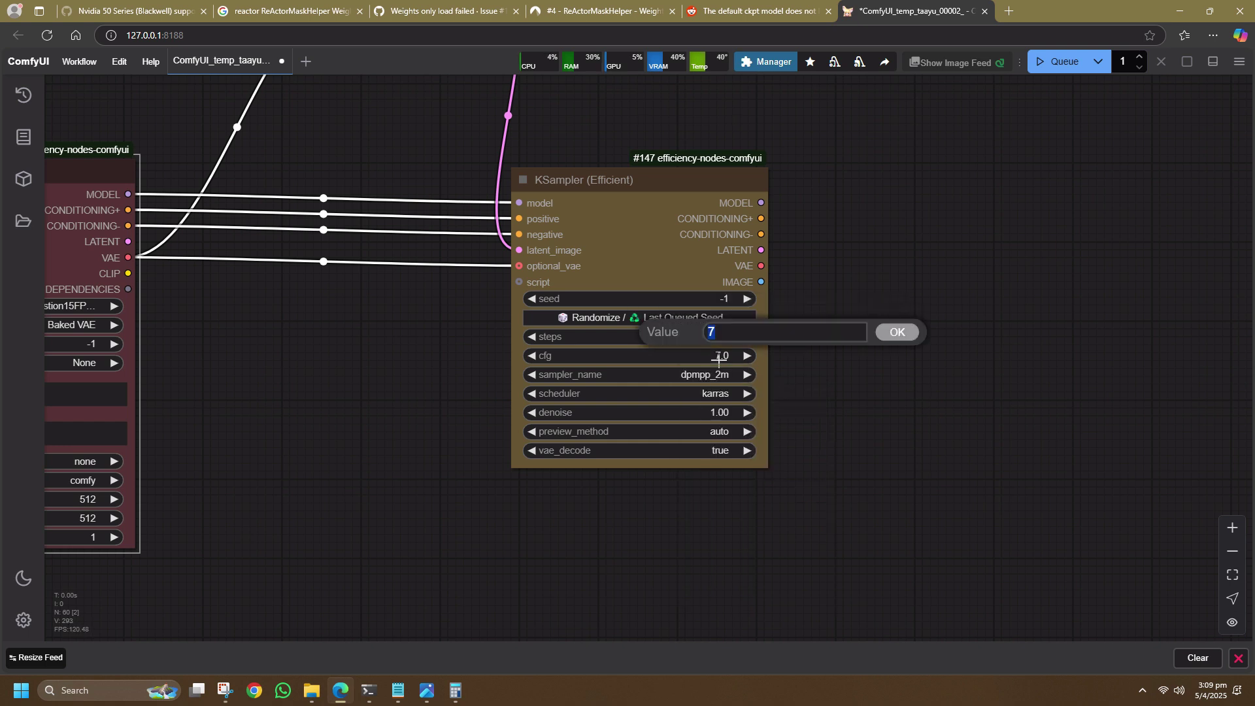
pyautogui.write('6')
pyautogui.click(896, 332)
# Step: Add a Preview Image for the KSampler output and move the first preview right
pyautogui.scroll(-2, 880, 437)
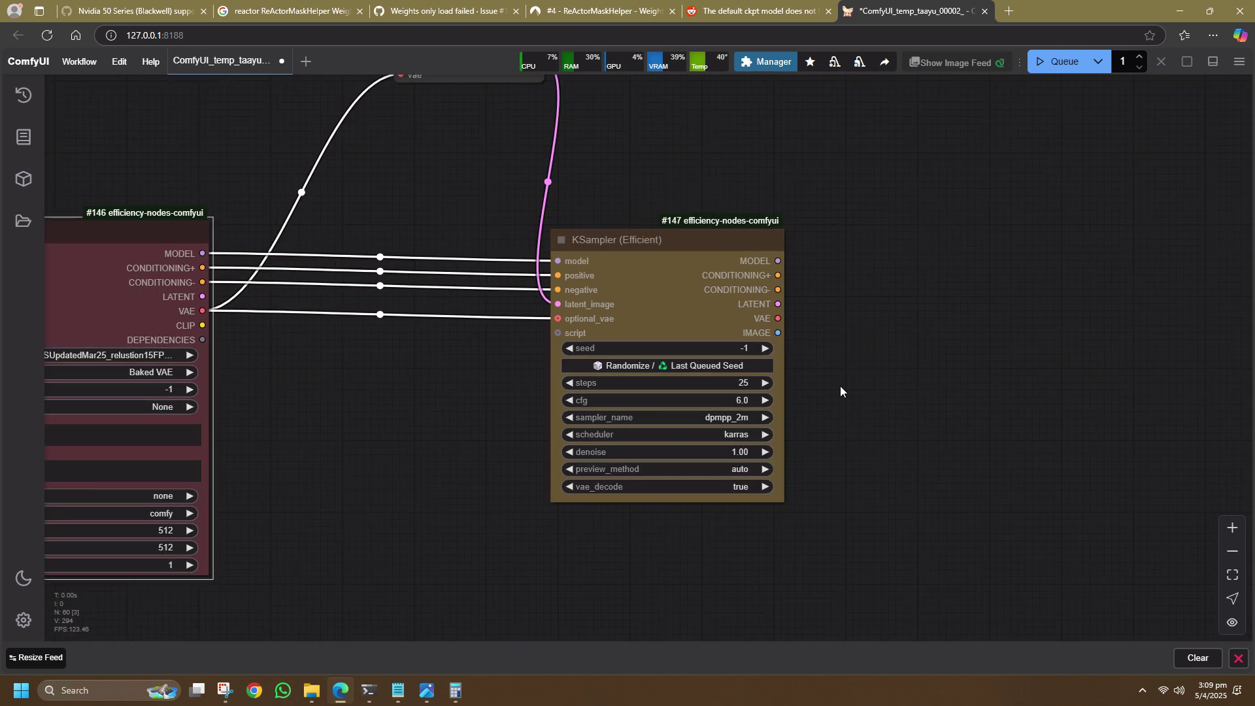
pyautogui.moveTo(778, 333); pyautogui.dragTo(923, 281)
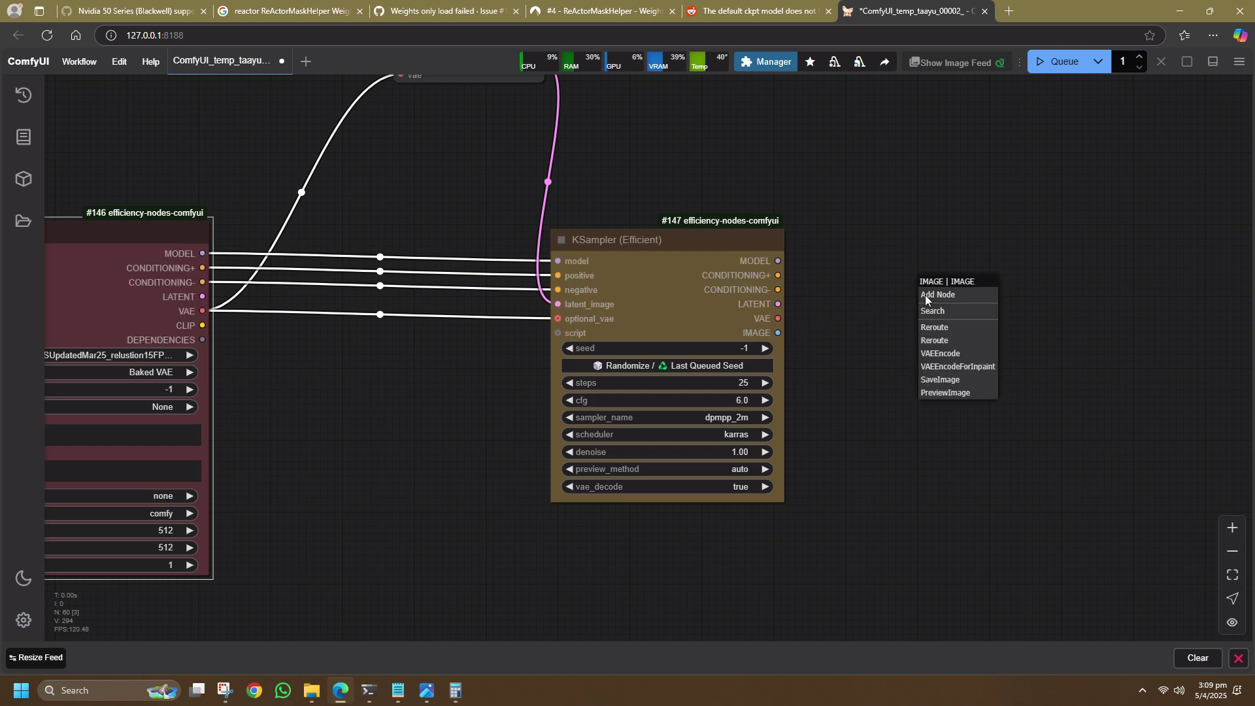
pyautogui.click(933, 392)
pyautogui.moveTo(804, 226); pyautogui.dragTo(809, 383)
pyautogui.scroll(-2, 809, 383)
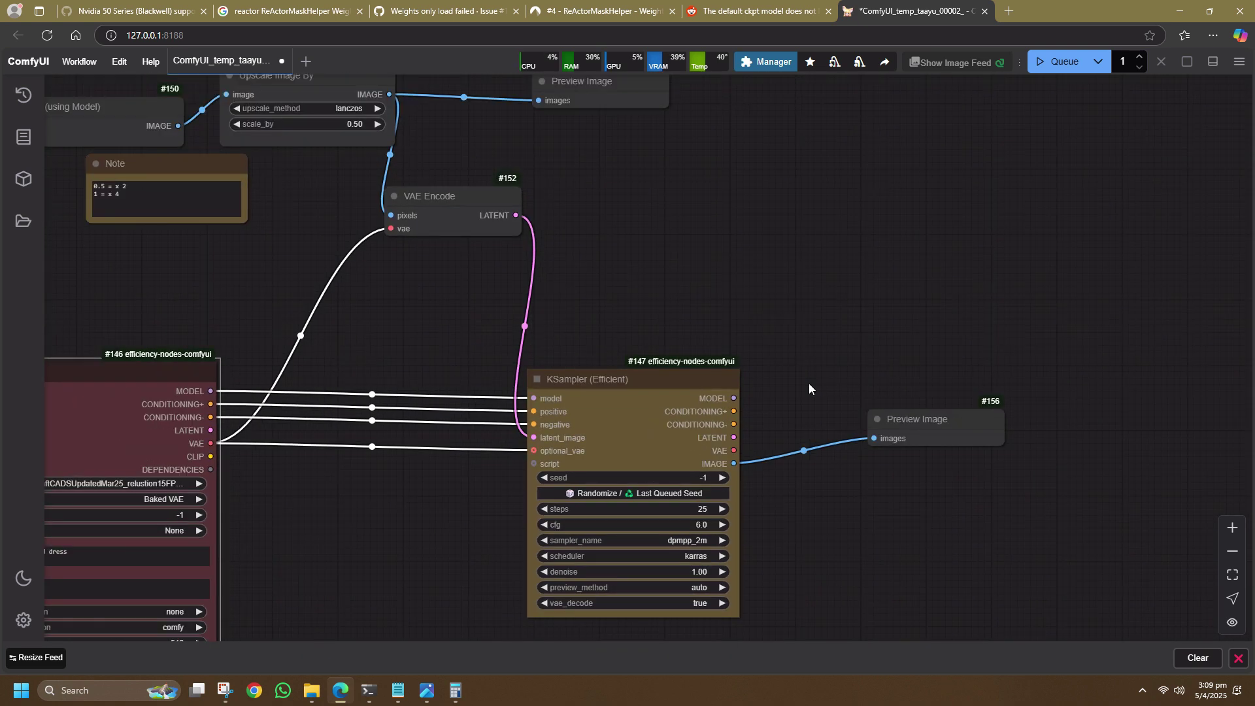
pyautogui.scroll(2, 814, 382)
pyautogui.moveTo(662, 180); pyautogui.dragTo(794, 180)
# Step: Set the KSampler denoise to 0.3
pyautogui.hscroll(-5, 915, 209)
pyautogui.scroll(-1, 916, 210)
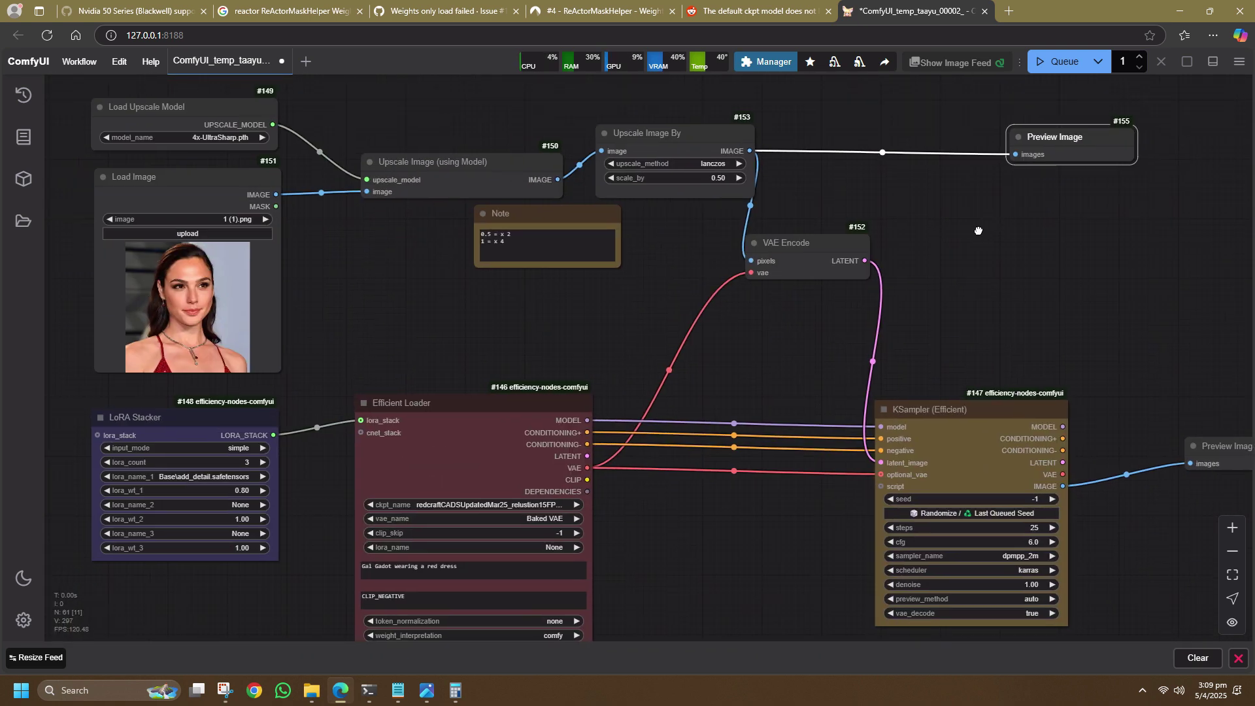
pyautogui.moveTo(787, 340); pyautogui.dragTo(747, 281)
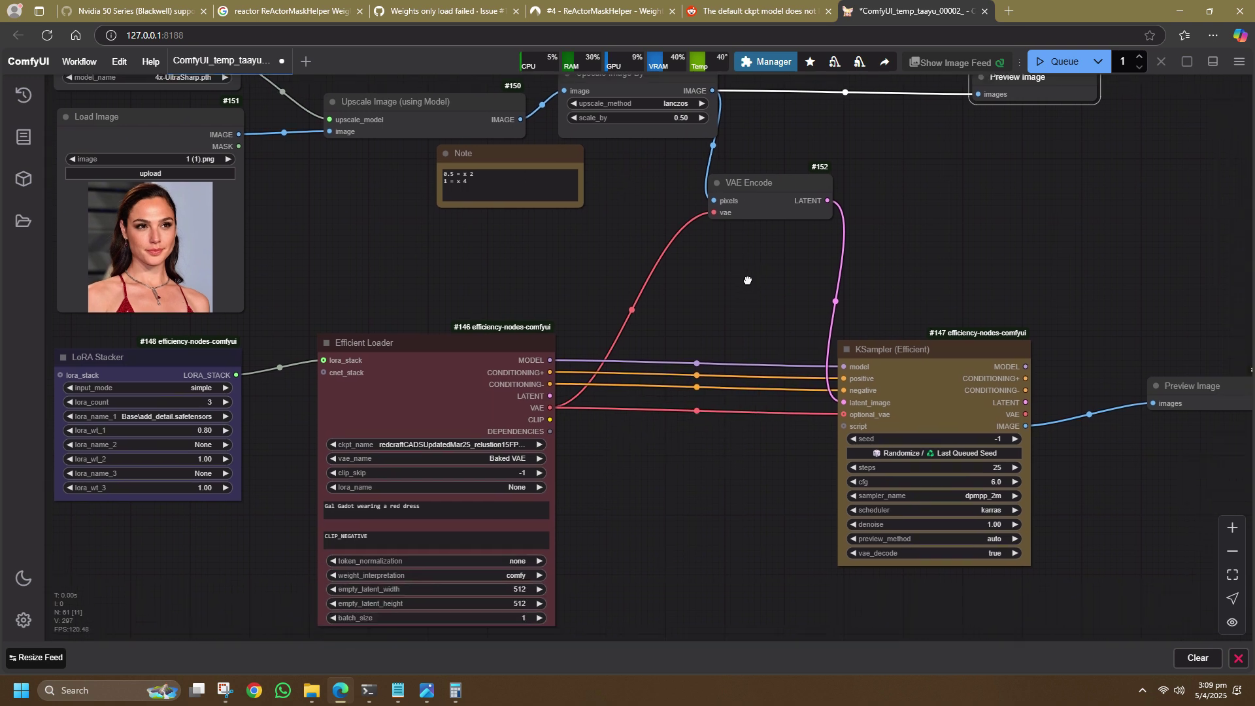
pyautogui.click(957, 524)
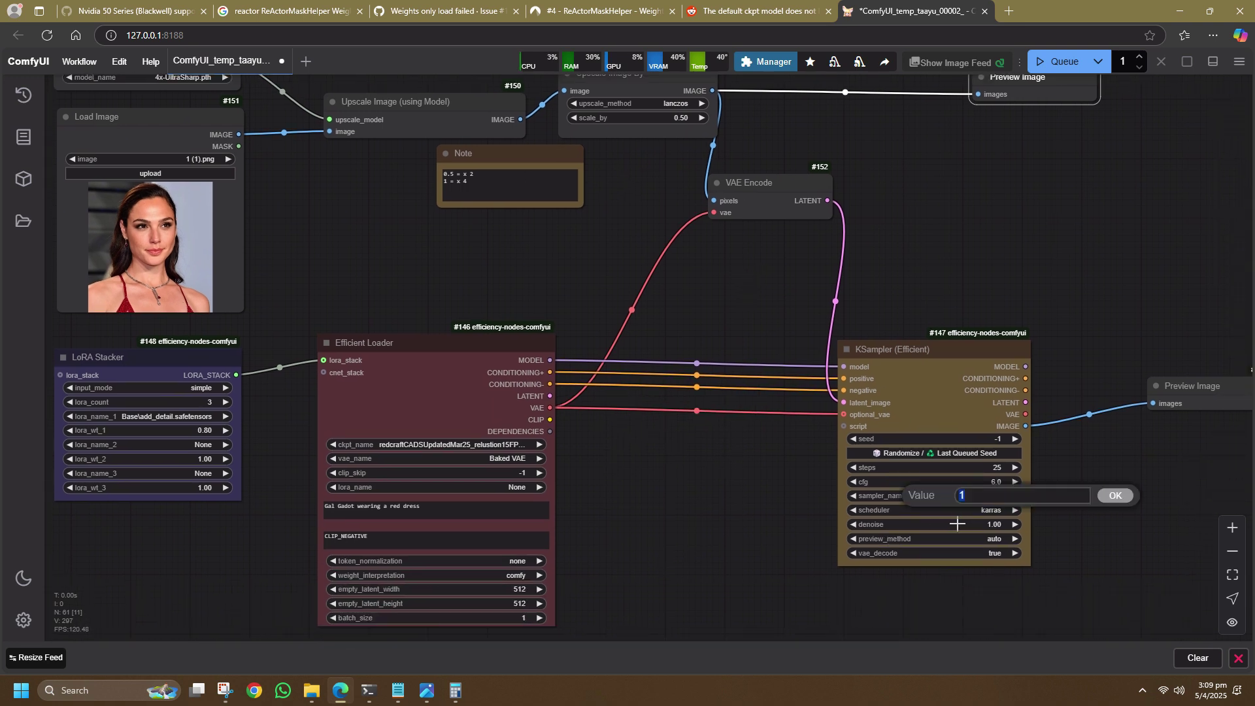
pyautogui.write('0.3')
pyautogui.press('Return')
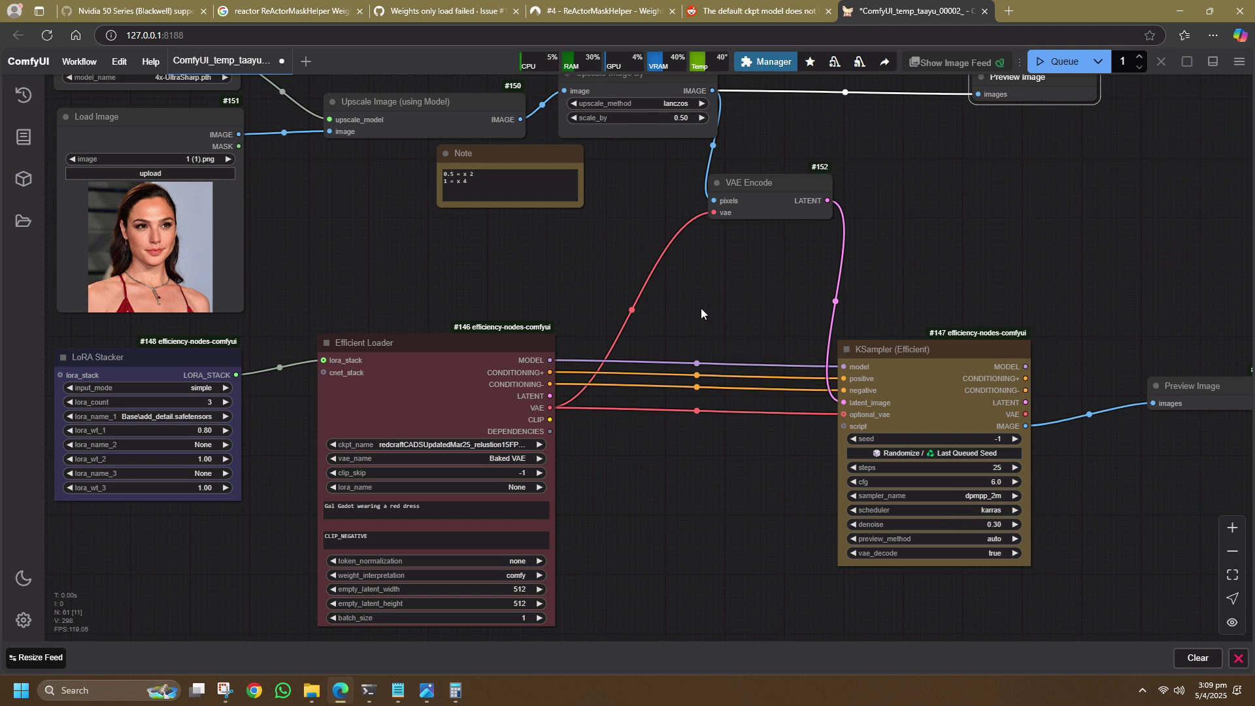
pyautogui.moveTo(695, 314); pyautogui.dragTo(789, 326)
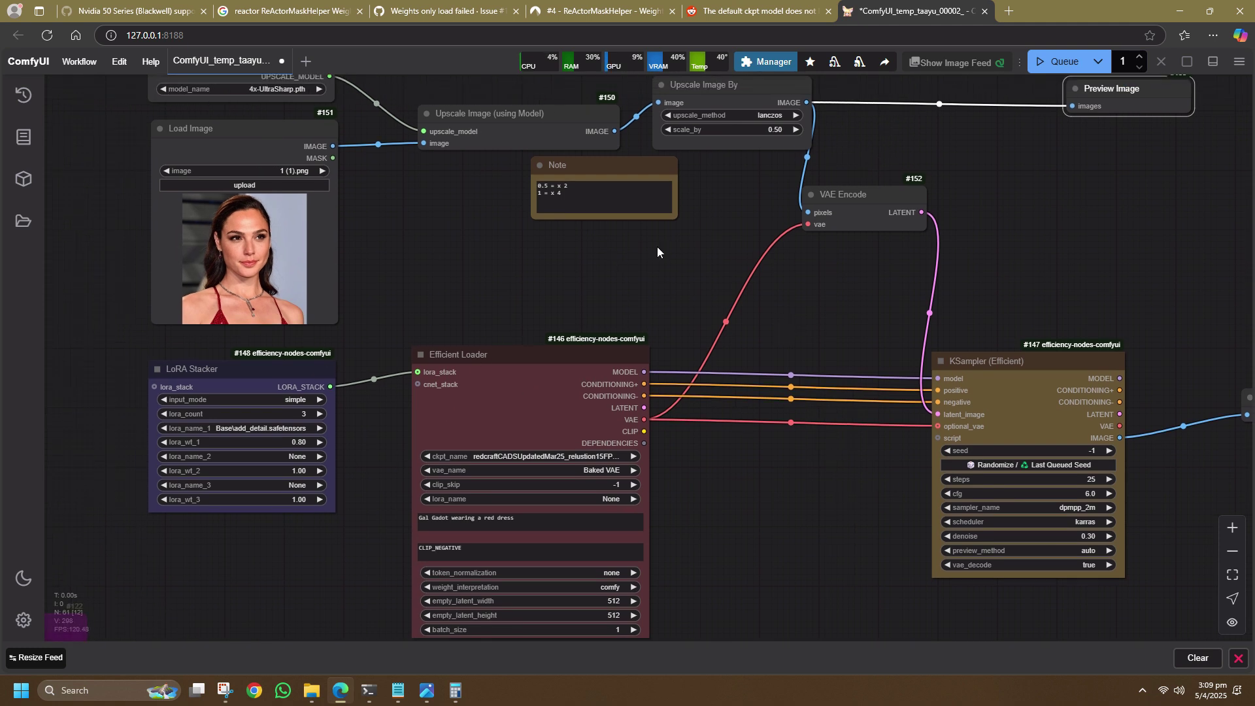
# Step: Queue the workflow and open the upscaled preview image in its own tab
pyautogui.click(1056, 61)
pyautogui.rightClick(1140, 157)
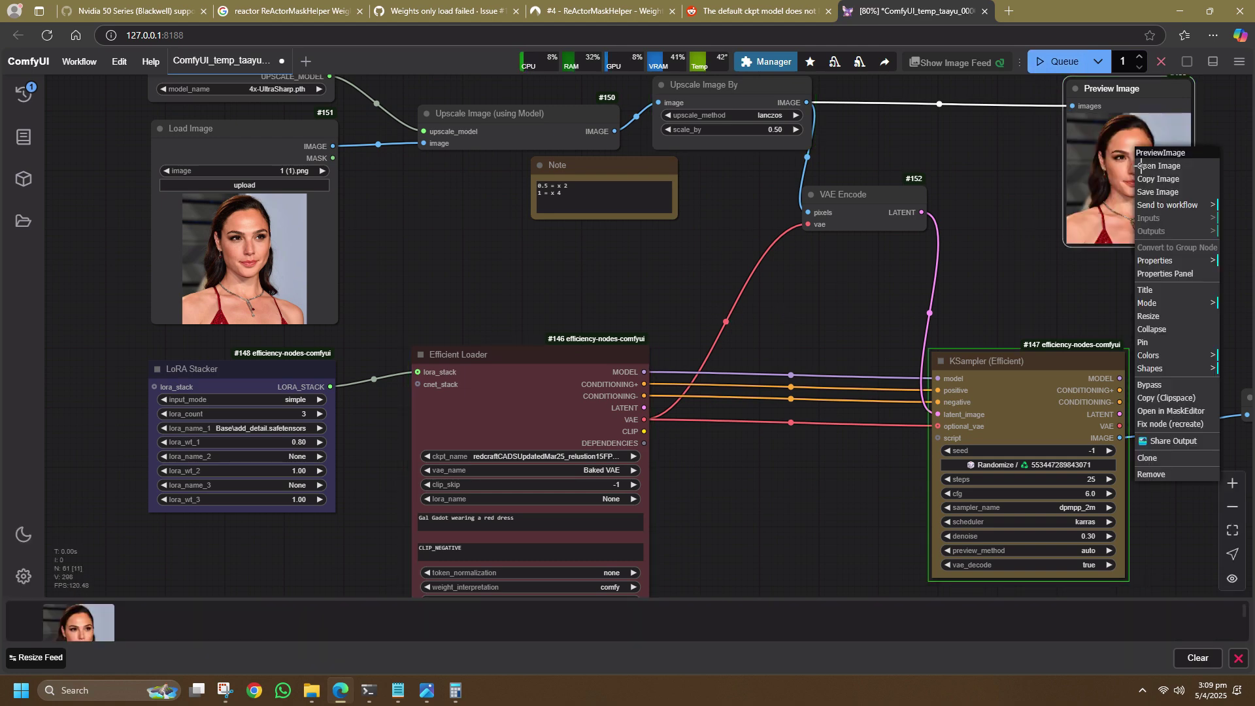
pyautogui.click(1168, 169)
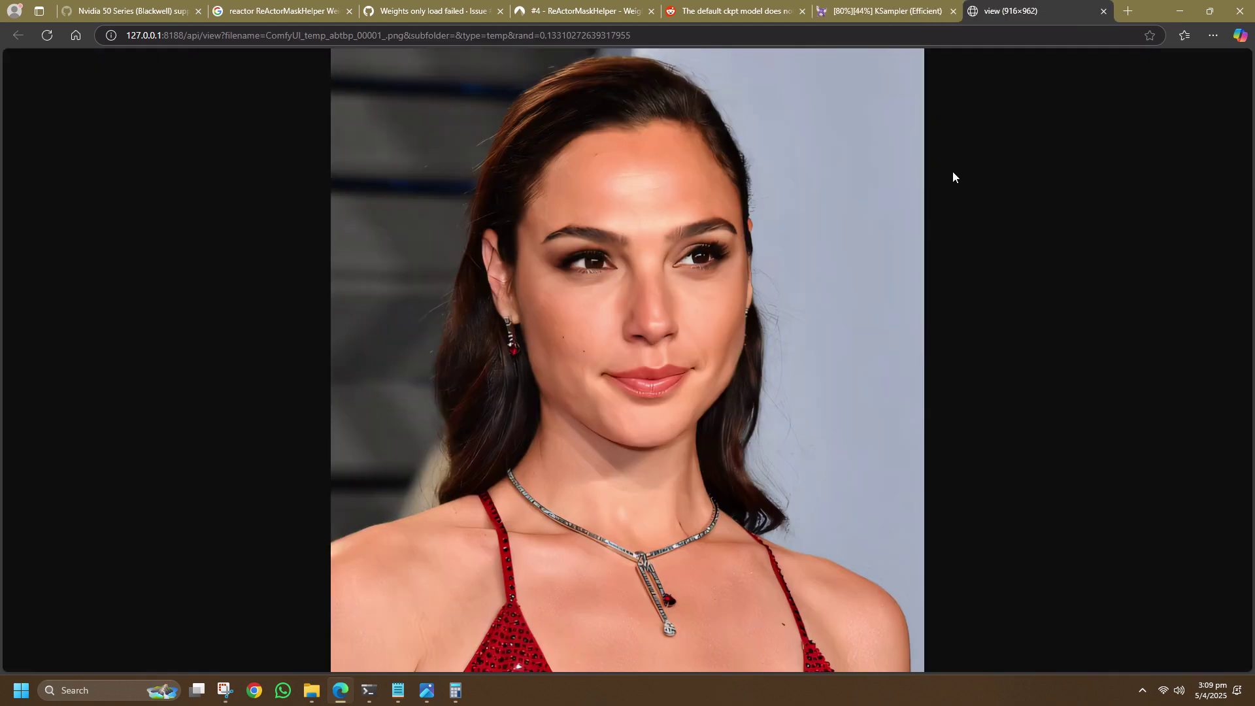
pyautogui.click(876, 10)
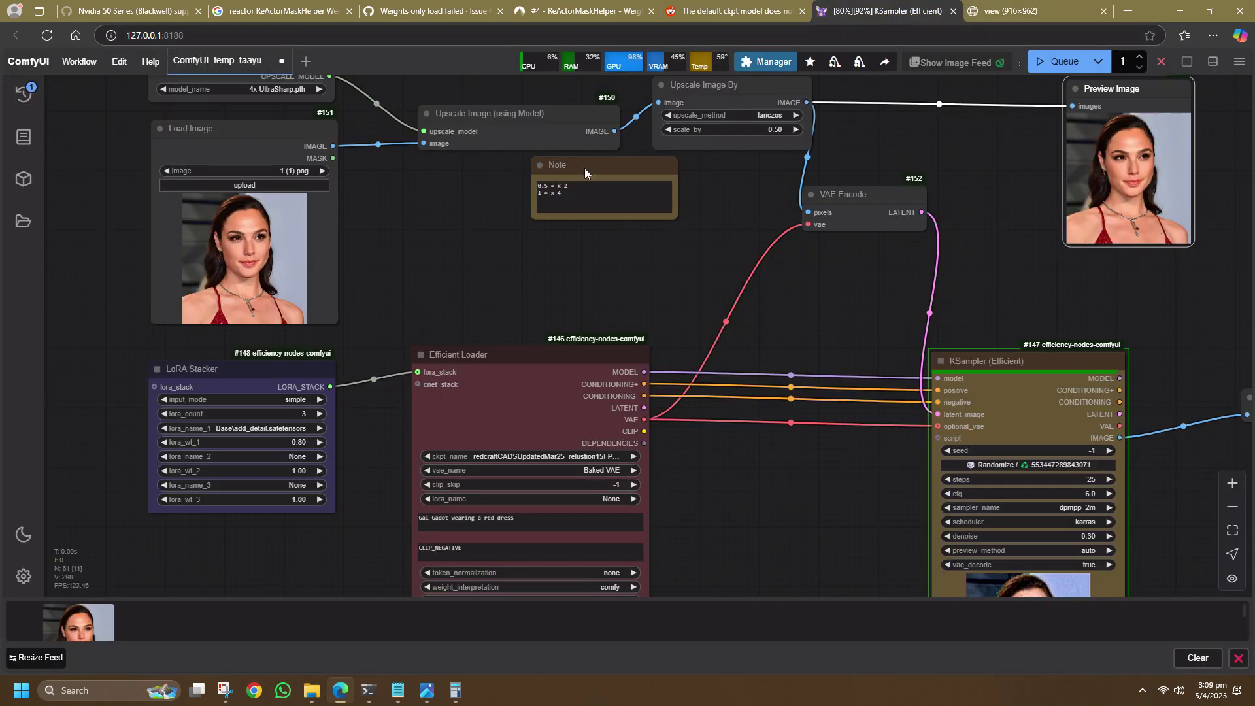
# Step: Open the original image and the resampled 912×960 result in tabs to compare
pyautogui.rightClick(233, 283)
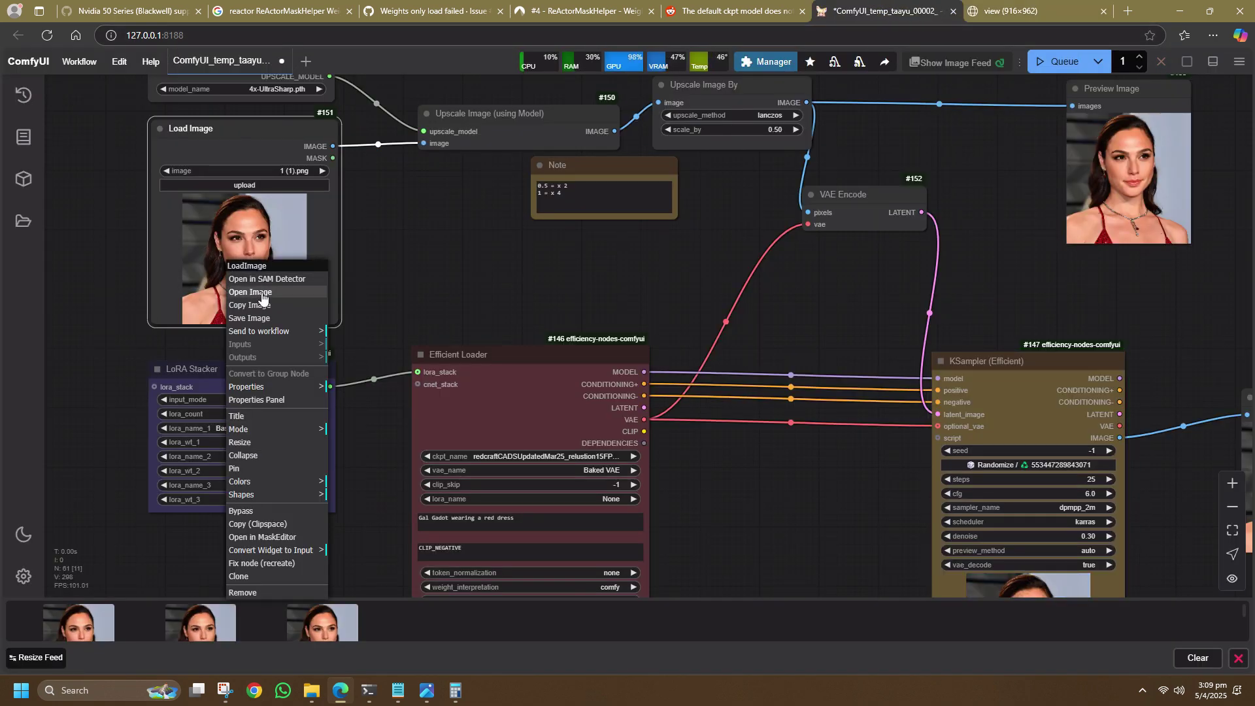
pyautogui.click(249, 292)
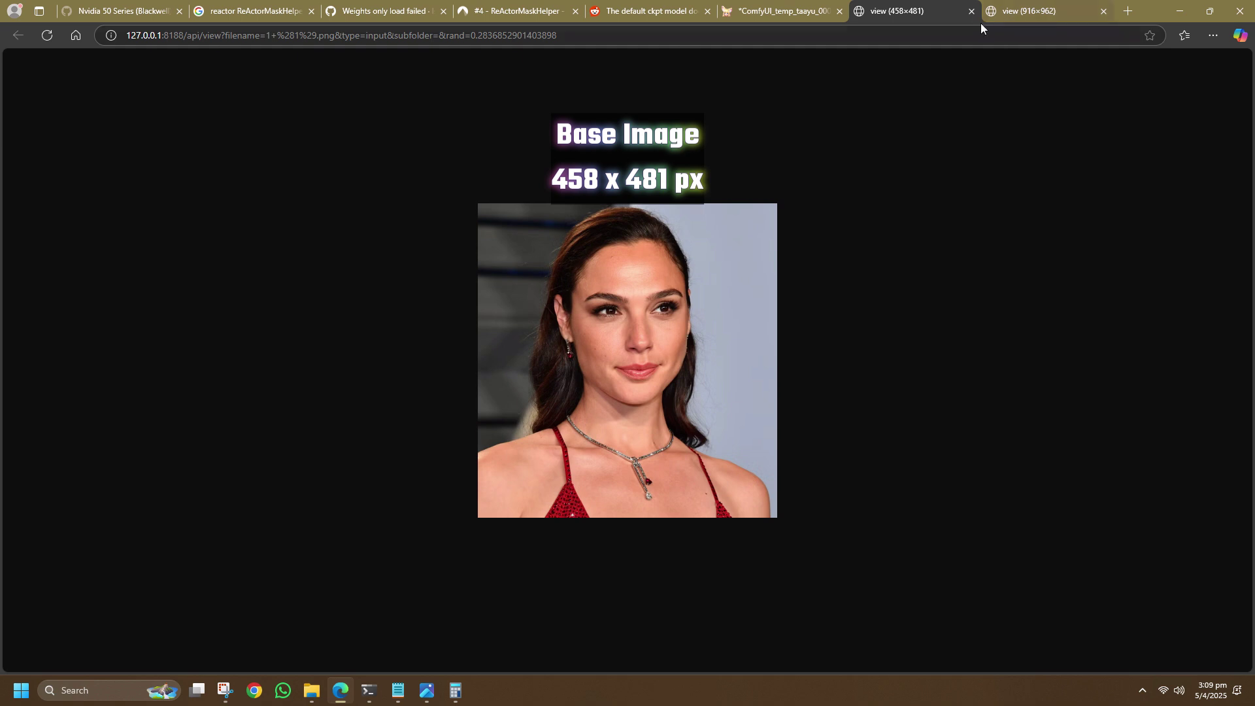
pyautogui.click(1044, 11)
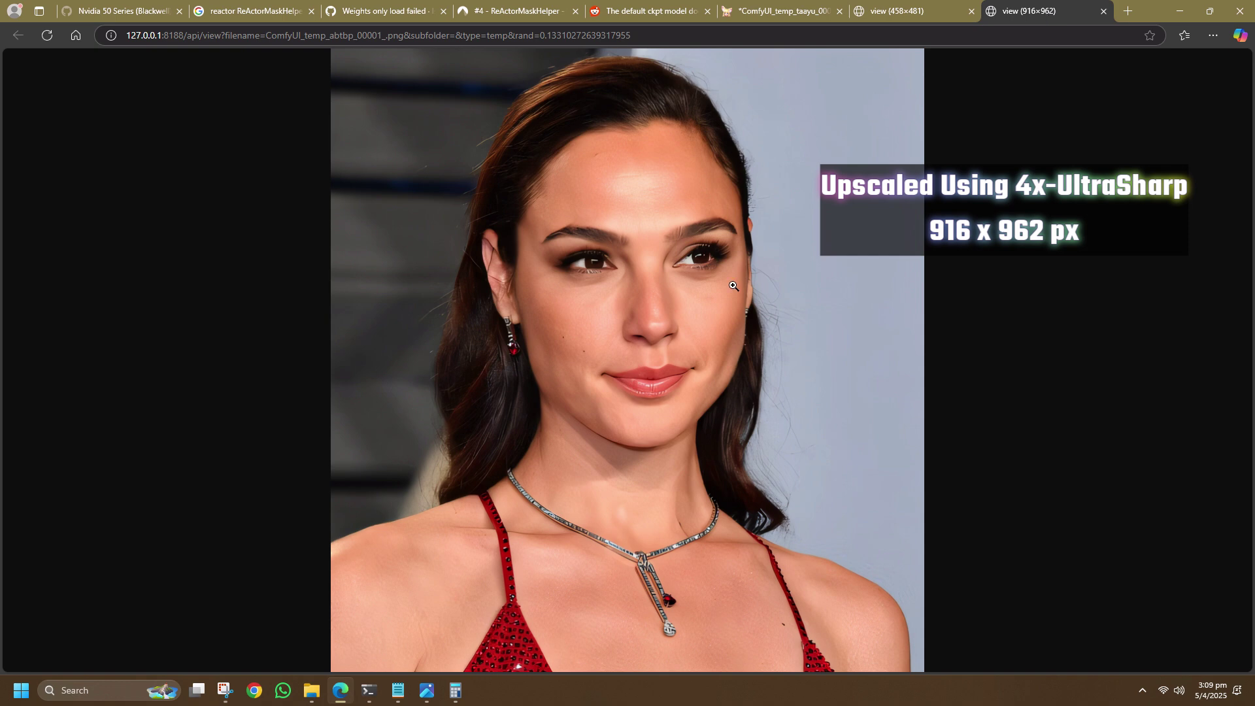
pyautogui.hotkey('ctrl', '6')
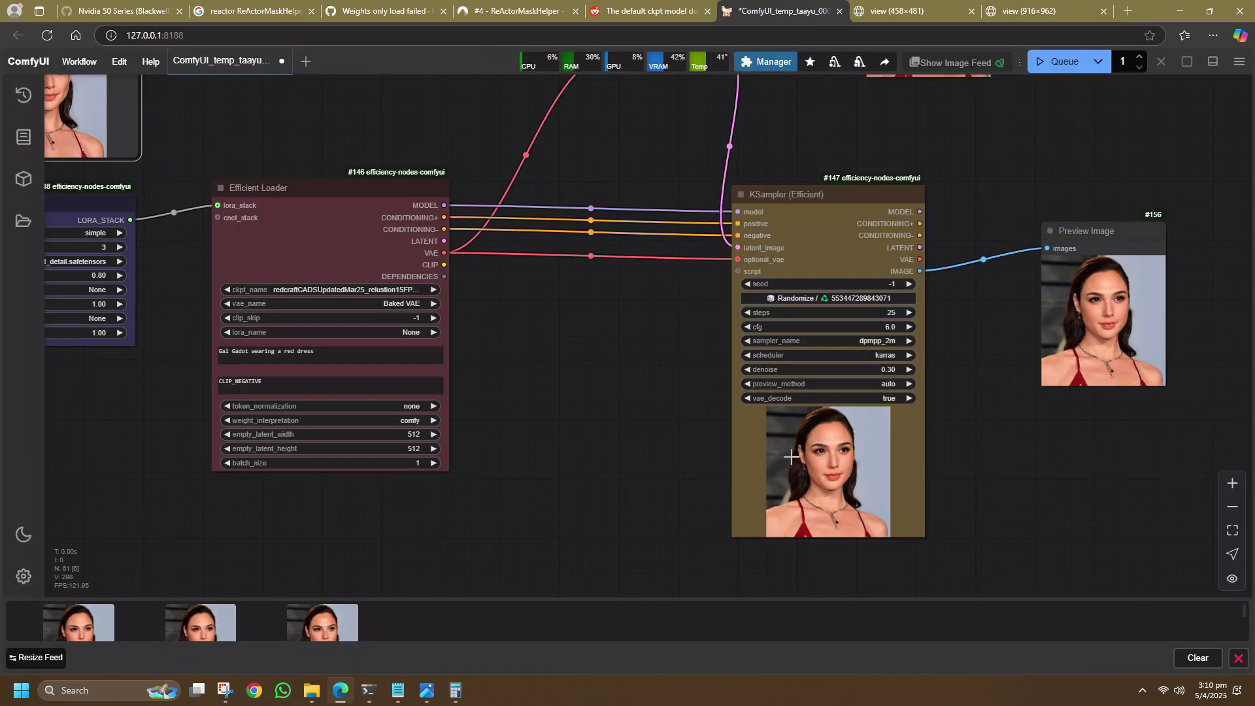
pyautogui.click(61, 625)
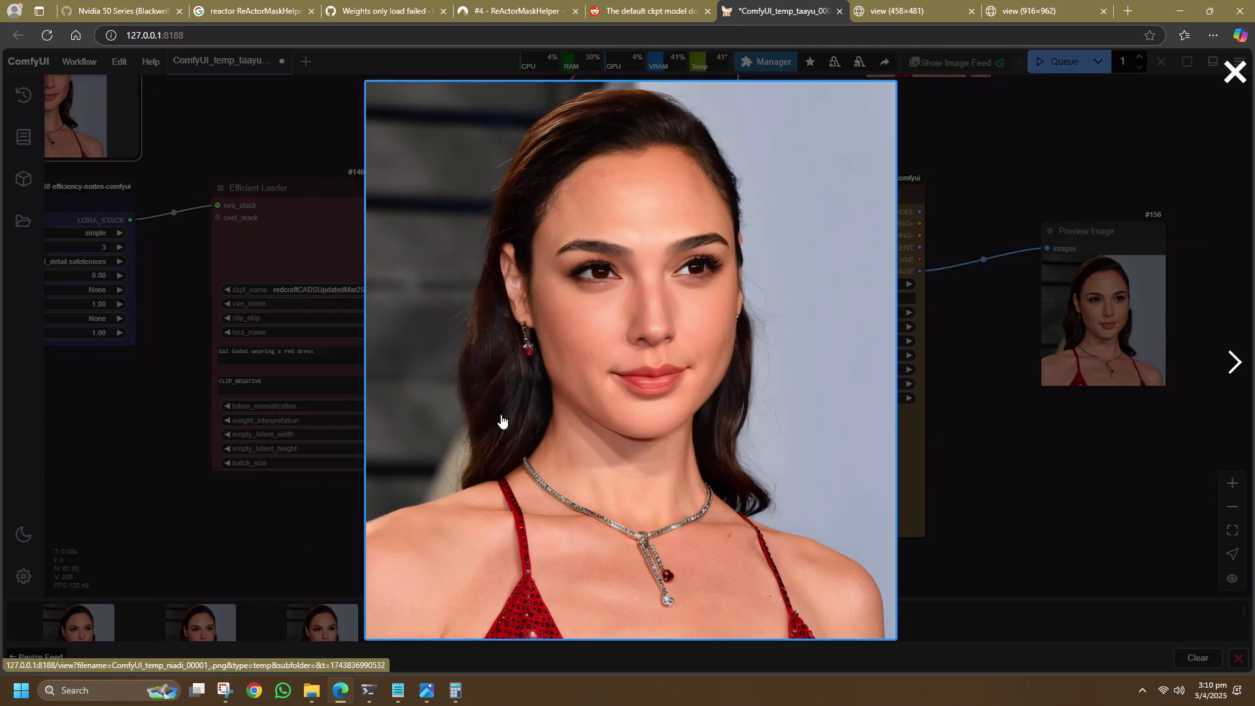
pyautogui.click(499, 420)
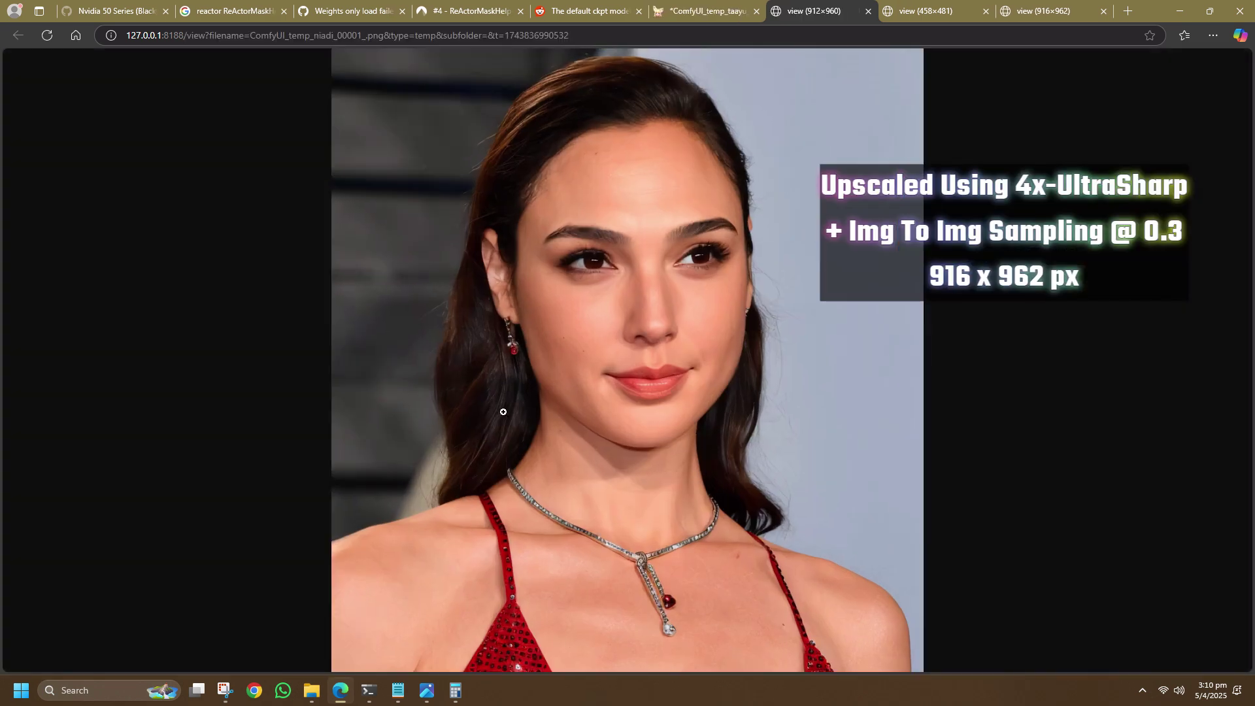
# Step: Back in the workflow, enter 0.5 as the KSampler's new denoise value
pyautogui.hotkey('ctrl', '6')
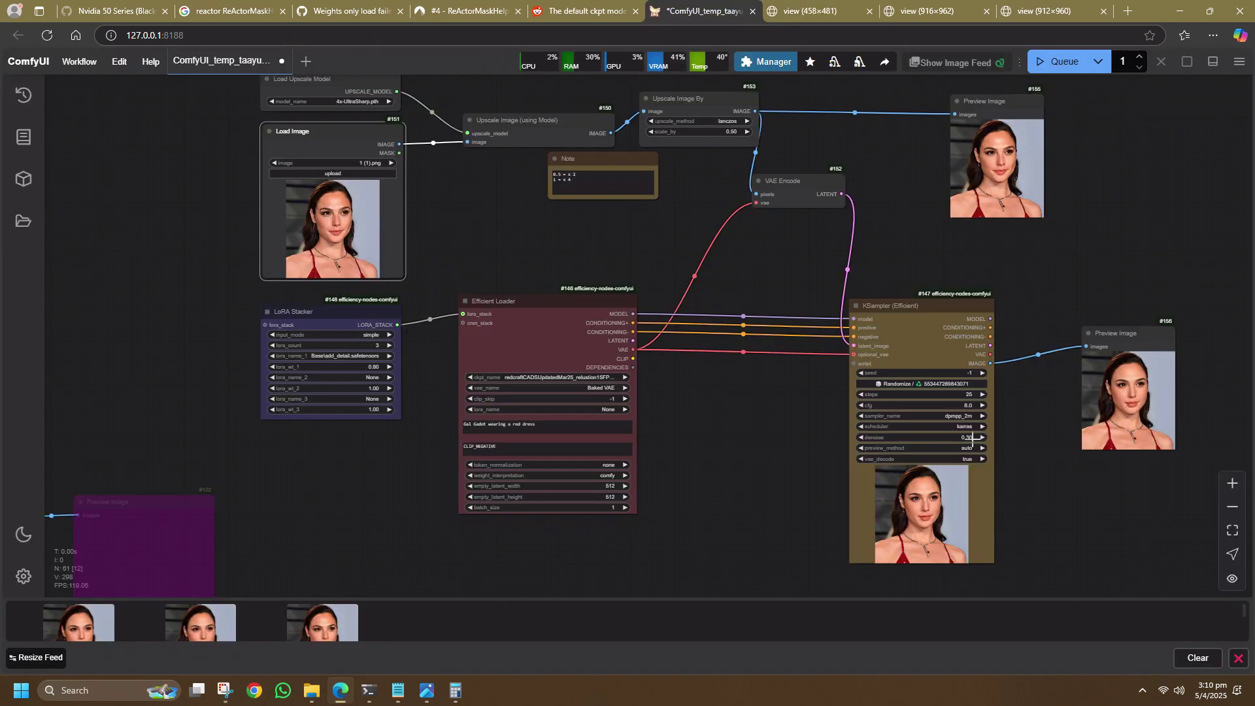
pyautogui.click(972, 438)
pyautogui.write('0.5')
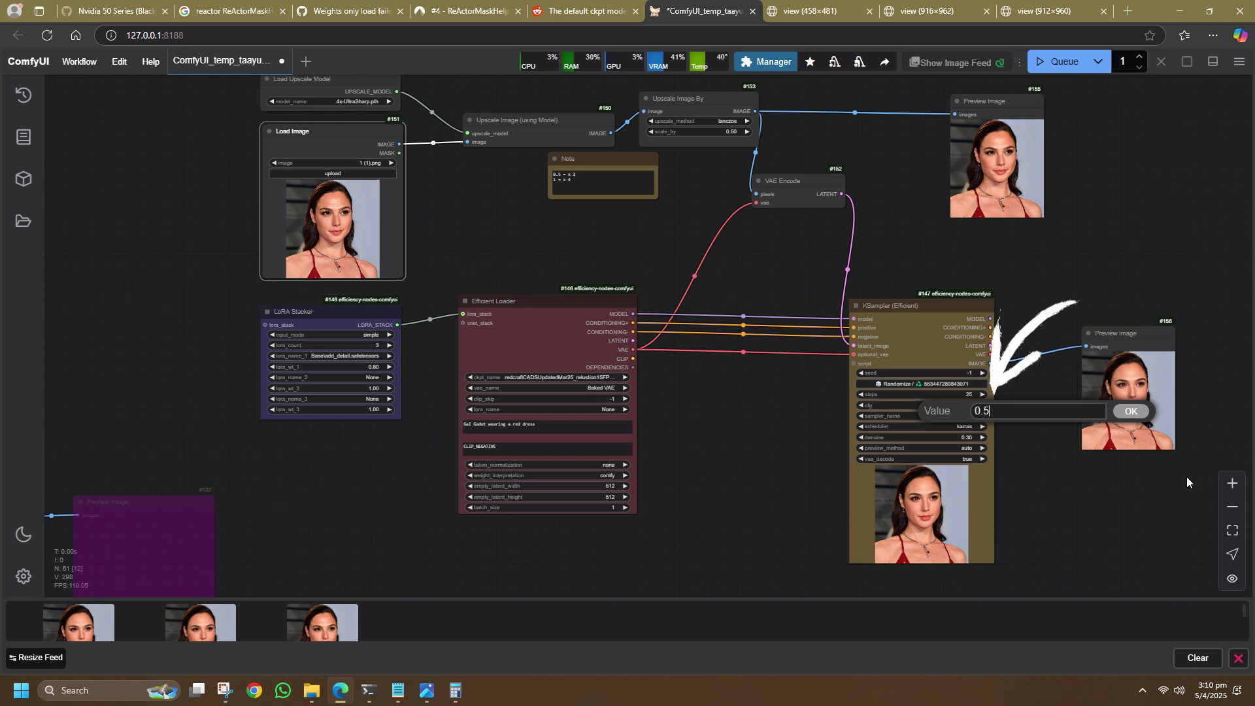
# Step: Confirm the KSampler denoise at 0.50 and zoom in around the node
pyautogui.press('Return')
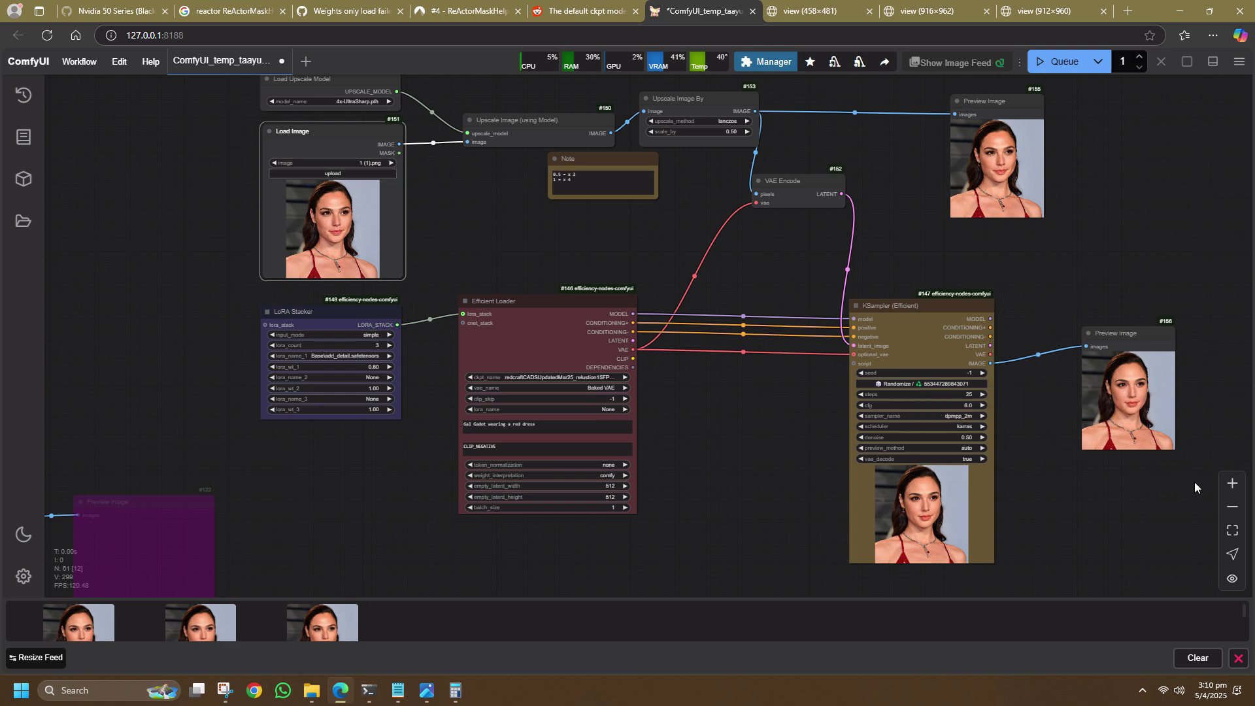
pyautogui.moveTo(1019, 431); pyautogui.dragTo(1046, 402)
pyautogui.scroll(4, 939, 246)
pyautogui.scroll(-1, 1046, 403)
# Step: Queue the workflow at 0.50 denoise and open the new result enlarged
pyautogui.click(1059, 61)
pyautogui.scroll(-2, 1036, 348)
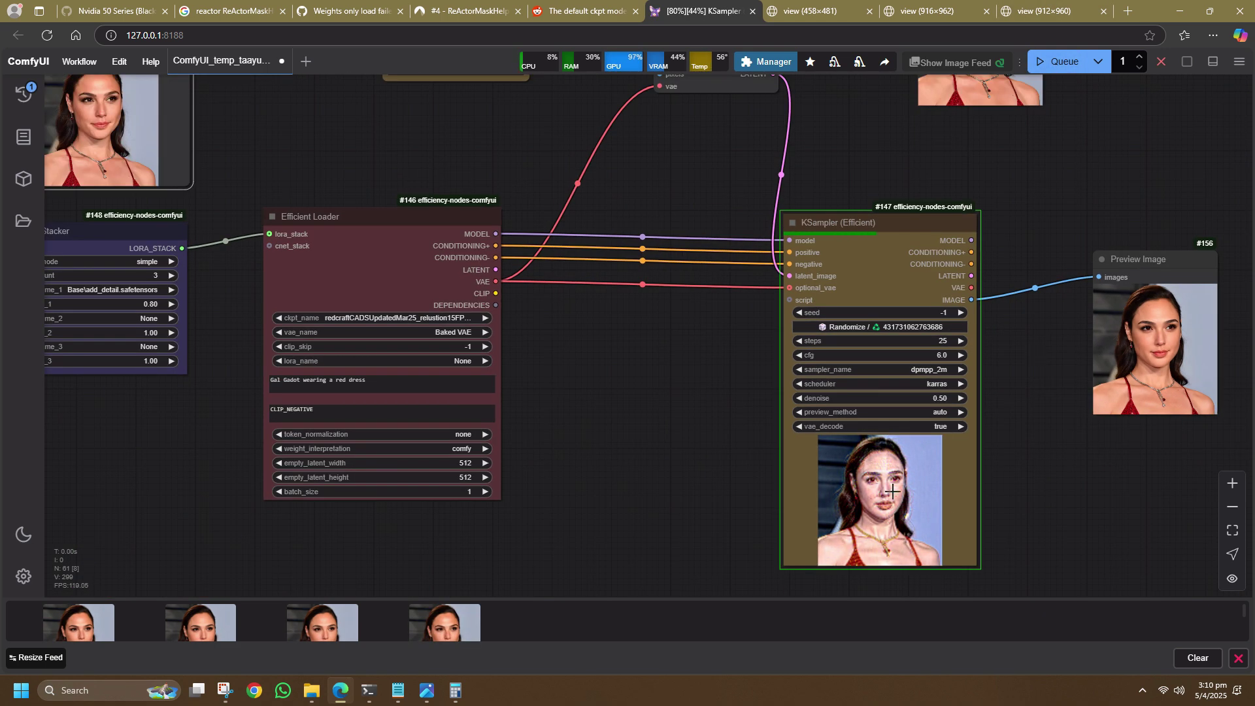
pyautogui.moveTo(1034, 455); pyautogui.dragTo(1021, 402)
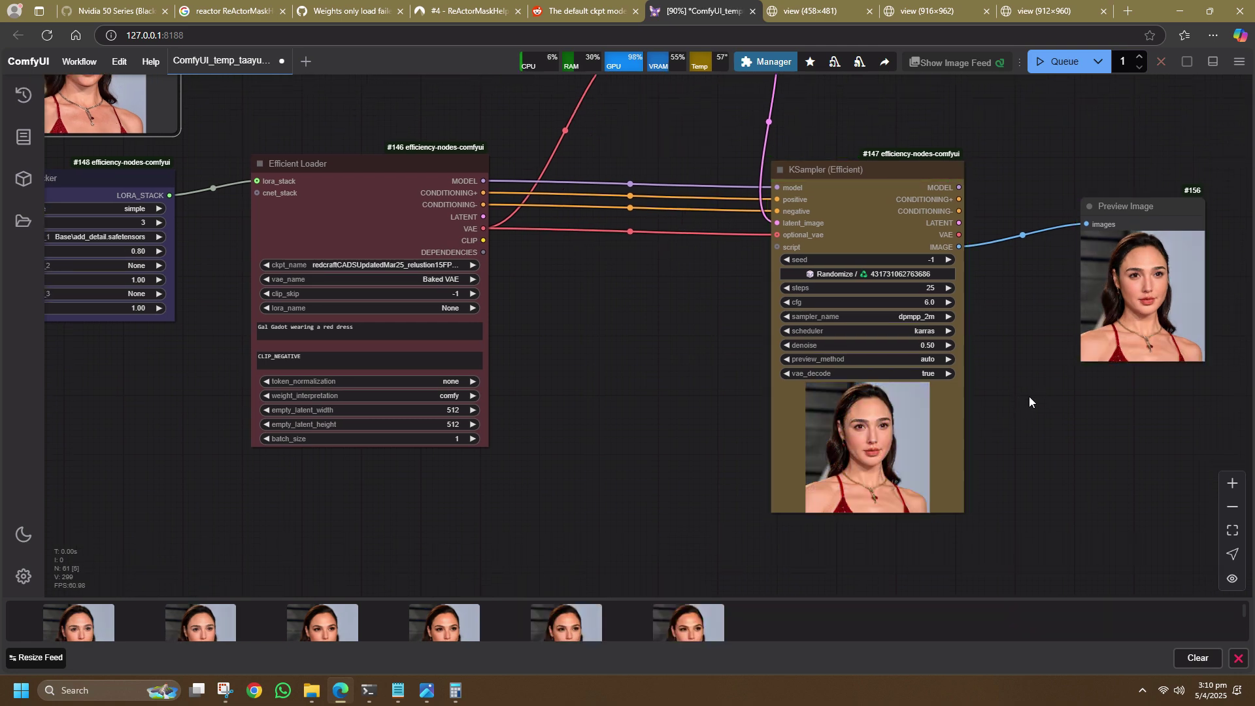
pyautogui.click(108, 623)
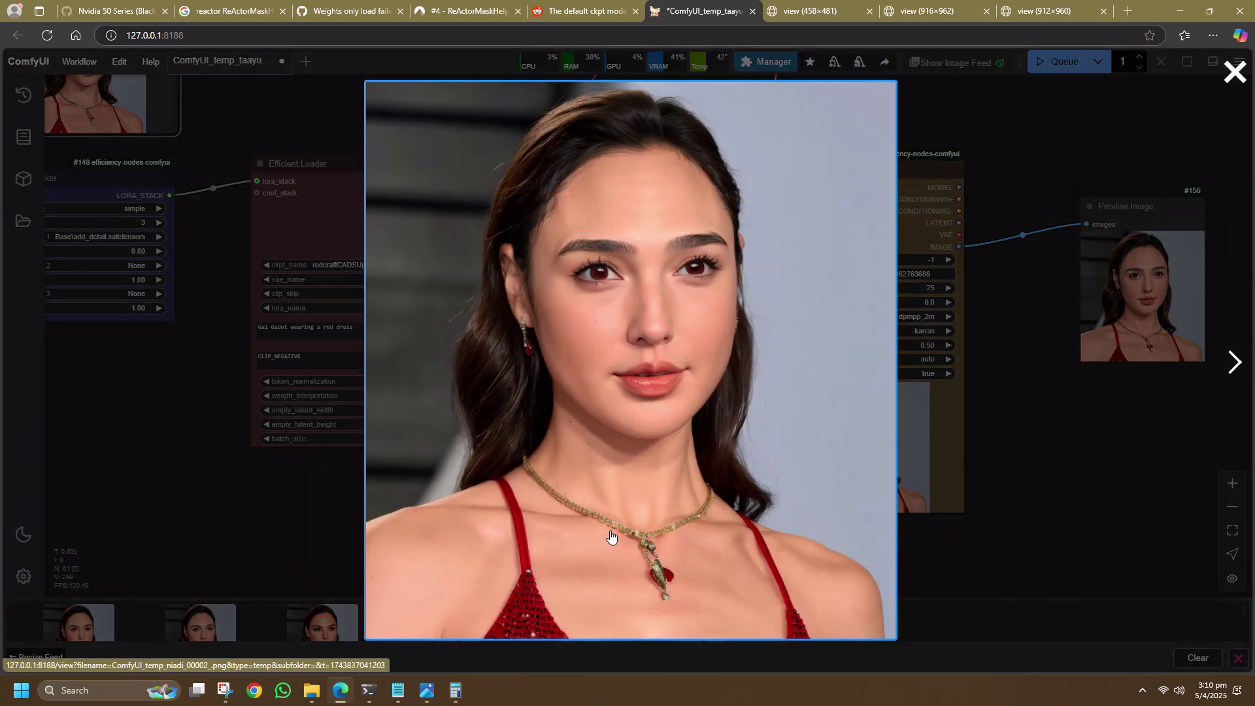
# Step: Close the enlarged view and set the KSampler denoise to 0.10
pyautogui.click(1242, 88)
pyautogui.click(911, 345)
pyautogui.write('0.1')
pyautogui.press('Return')
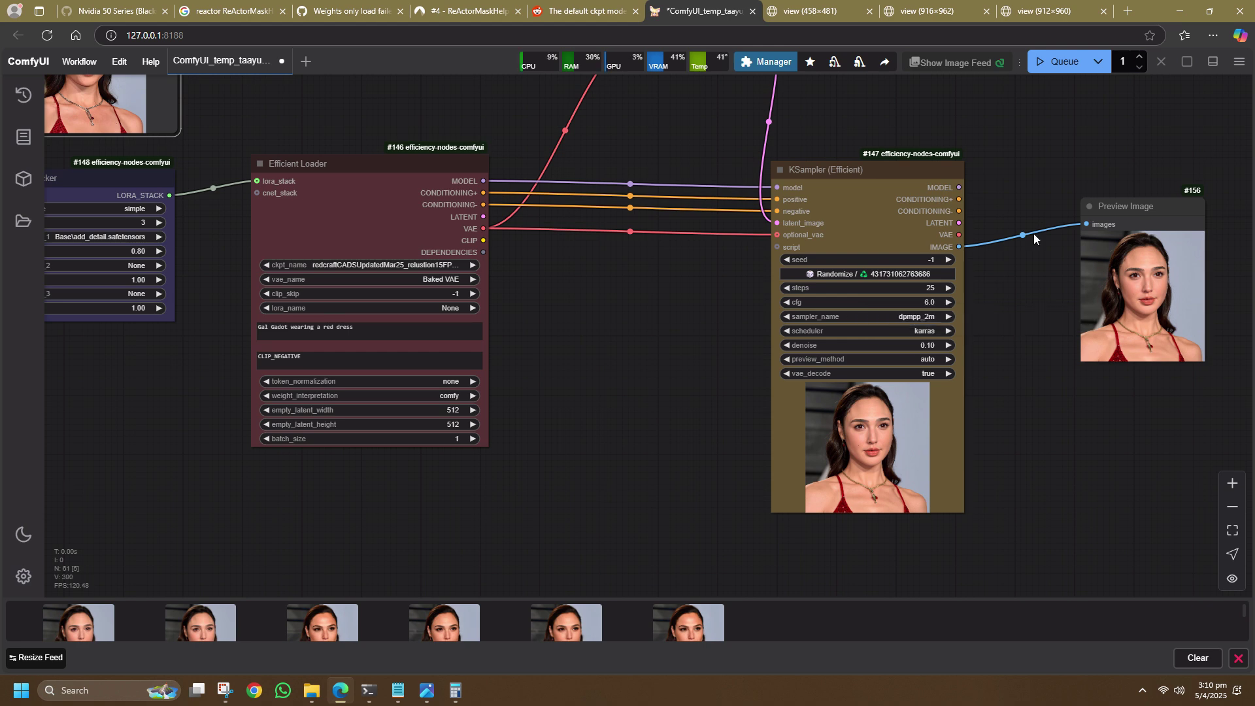
# Step: Rerun the workflow at 0.10 and bring up options for the enlarged newest result
pyautogui.click(1056, 62)
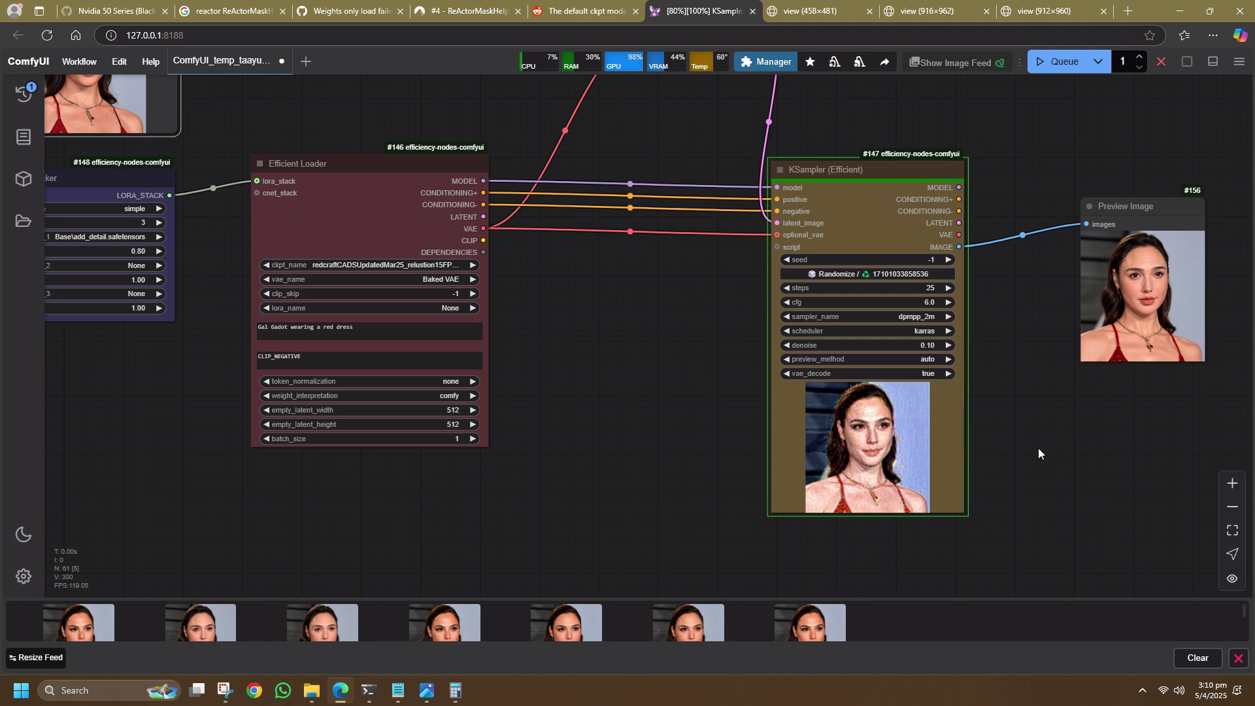
pyautogui.click(56, 615)
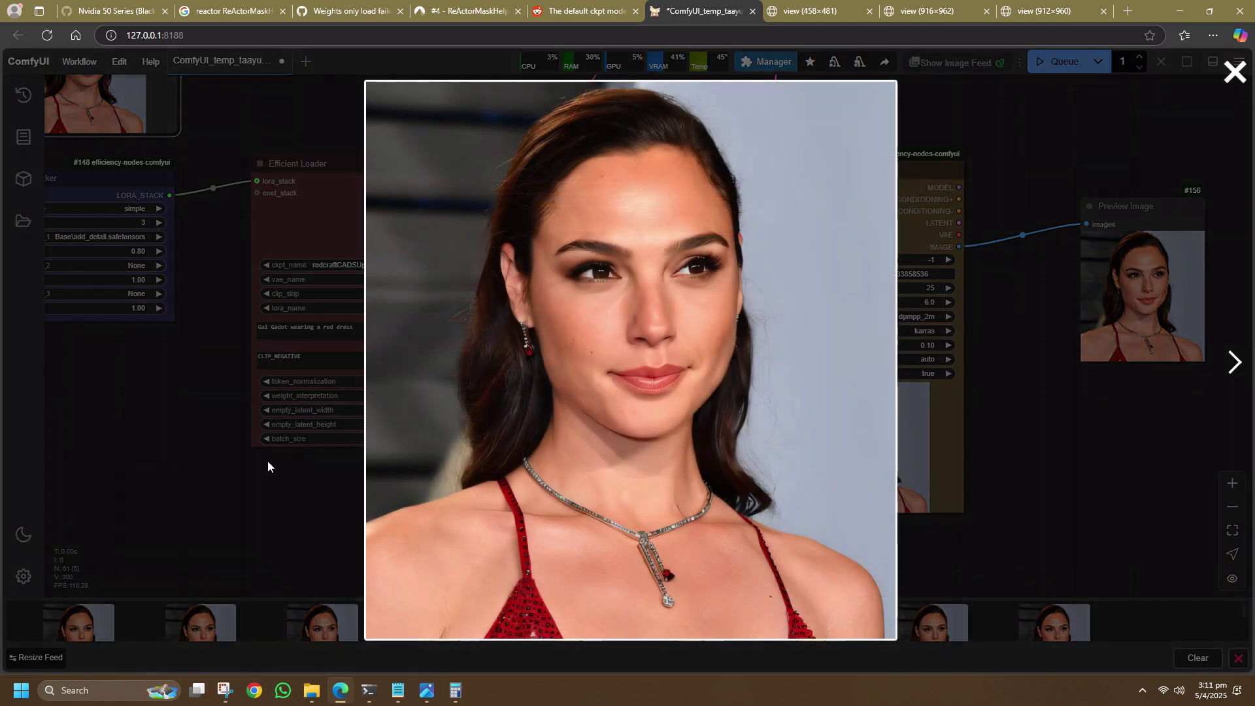
pyautogui.rightClick(560, 353)
# Step: Open the 0.10 result in its own tab and flip between it and the previous 912×960 result
pyautogui.click(626, 288)
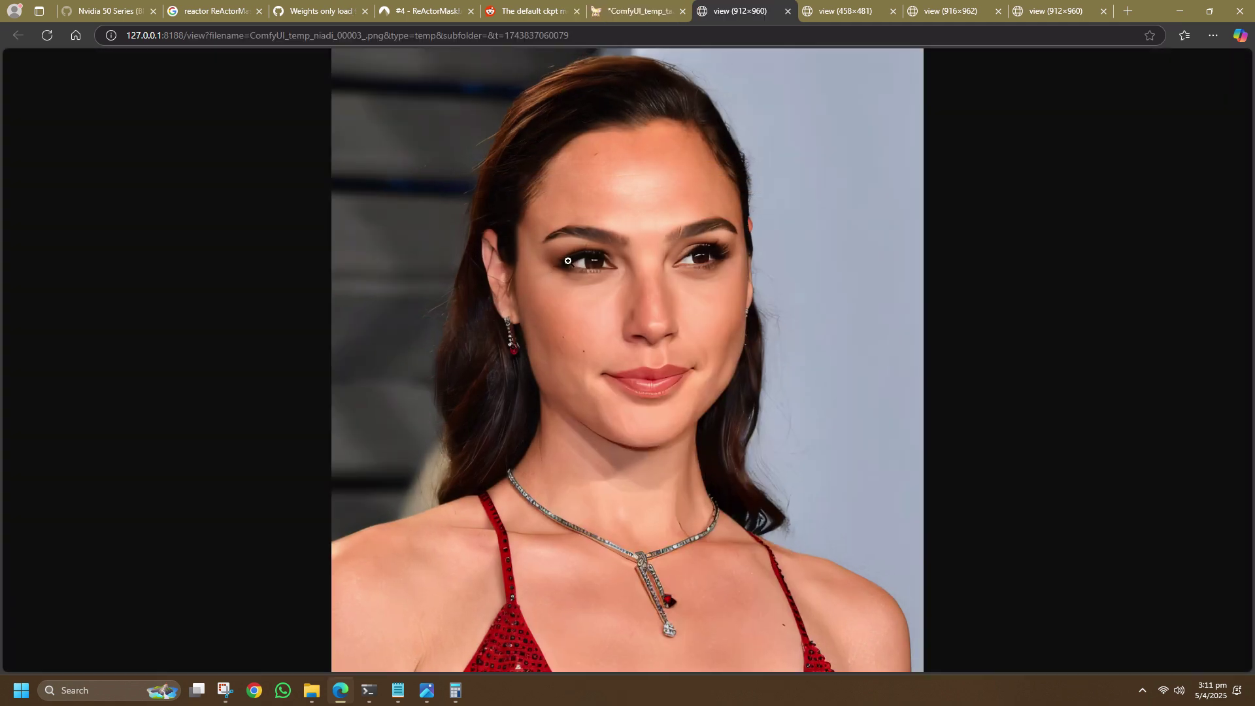
pyautogui.moveTo(749, 11); pyautogui.dragTo(1046, 24)
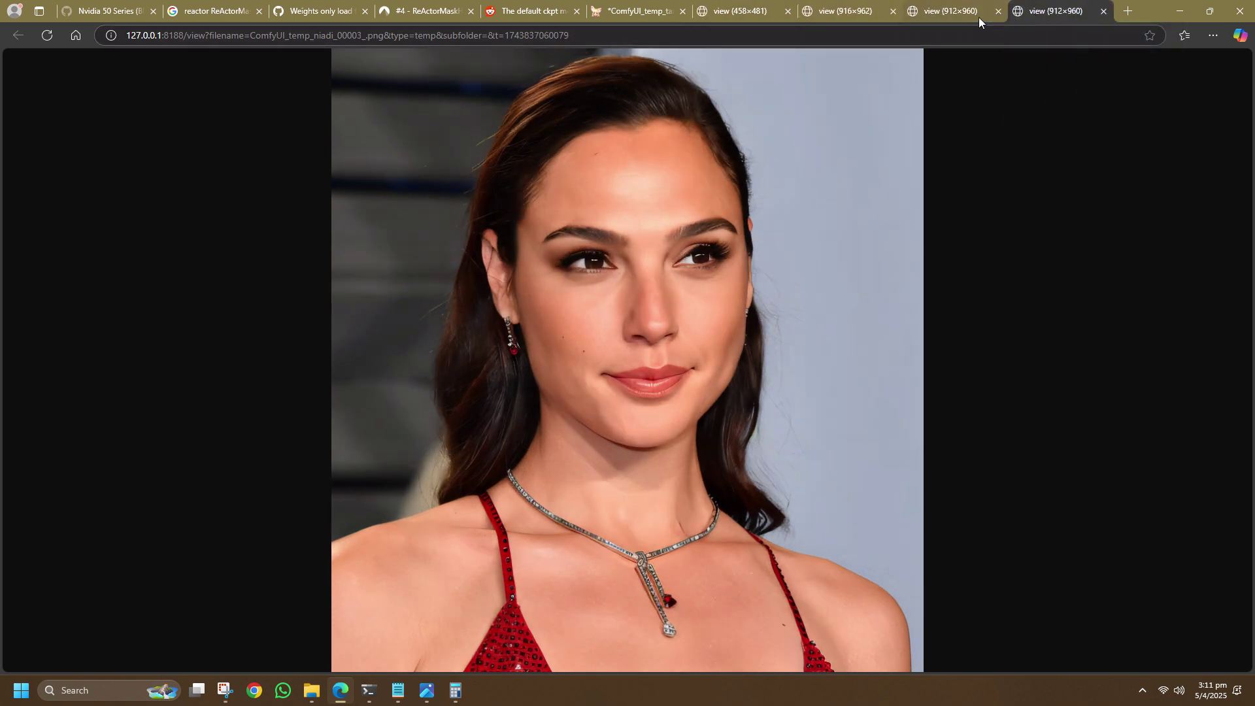
pyautogui.click(974, 15)
pyautogui.click(1045, 17)
pyautogui.click(958, 13)
pyautogui.click(1016, 13)
pyautogui.click(936, 13)
pyautogui.click(1013, 13)
pyautogui.click(968, 10)
# Step: Close the older 912×960 tab and set the Upscale Image By scale to 1.00
pyautogui.click(997, 12)
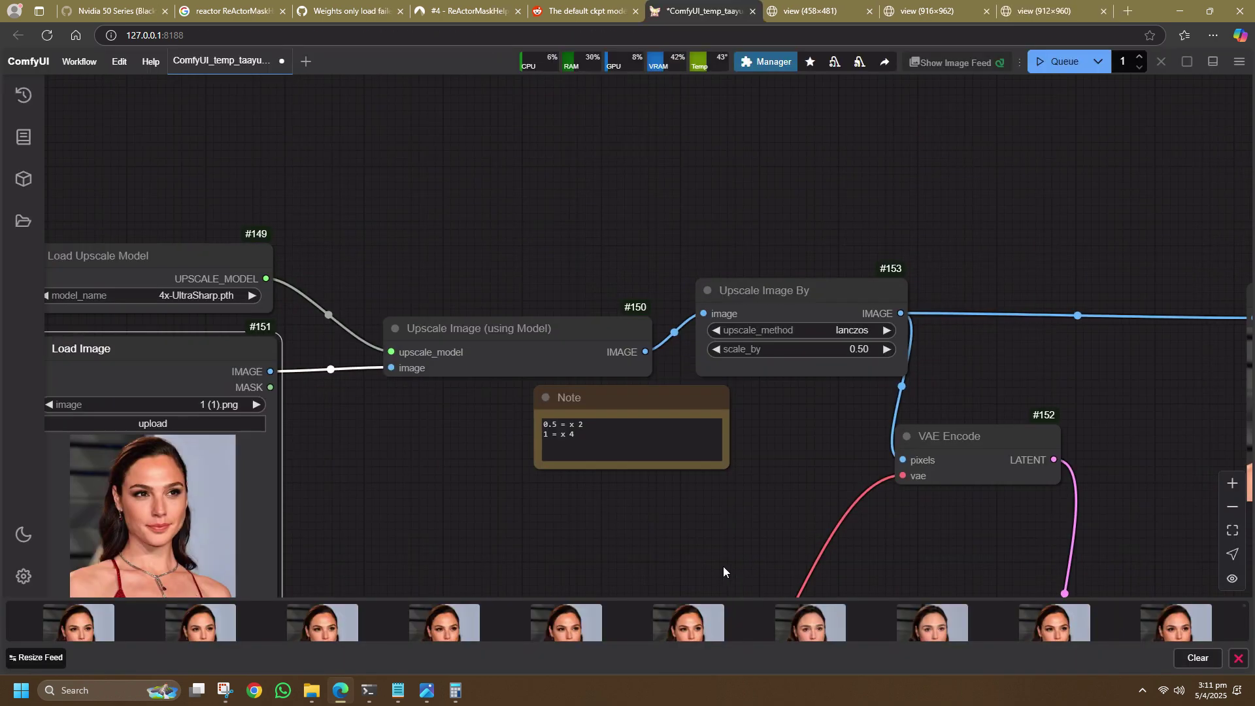
pyautogui.click(868, 351)
pyautogui.write('1')
pyautogui.press('Return')
# Step: Queue the full-scale run and bring up the server console to watch its progress
pyautogui.moveTo(820, 456); pyautogui.dragTo(748, 328)
pyautogui.moveTo(893, 371); pyautogui.dragTo(601, 331)
pyautogui.scroll(-5, 720, 449)
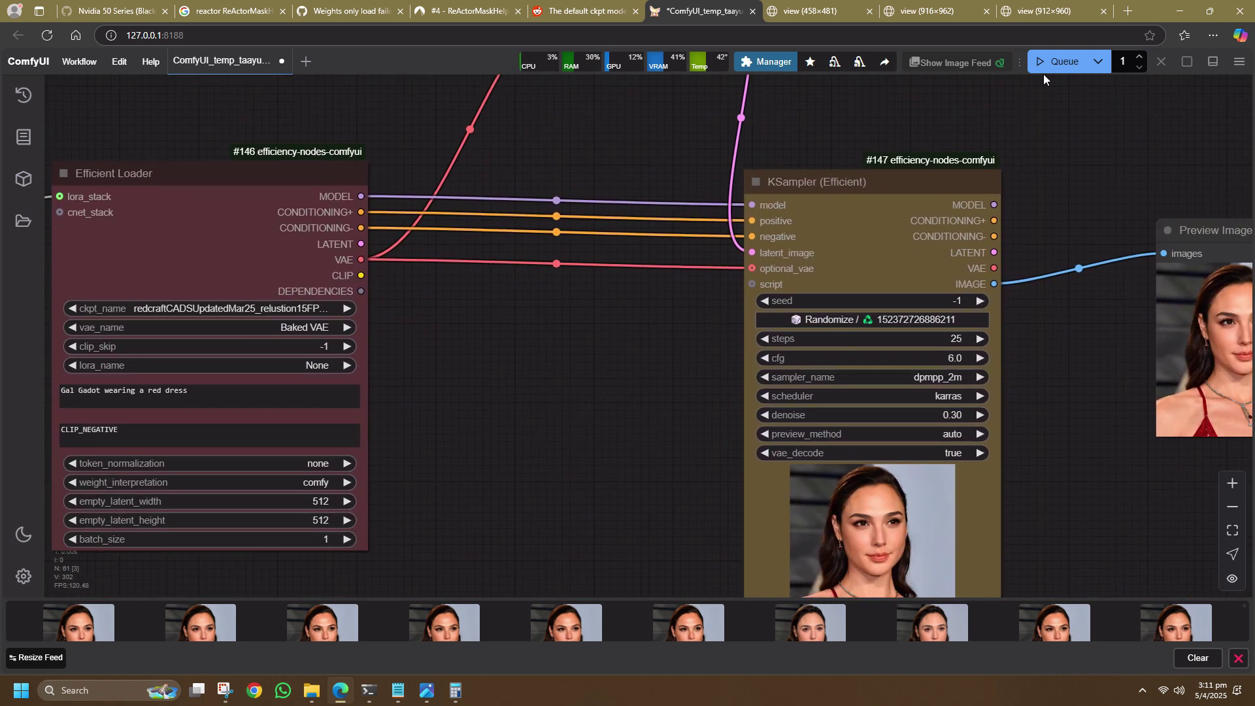
pyautogui.click(1044, 71)
pyautogui.click(367, 687)
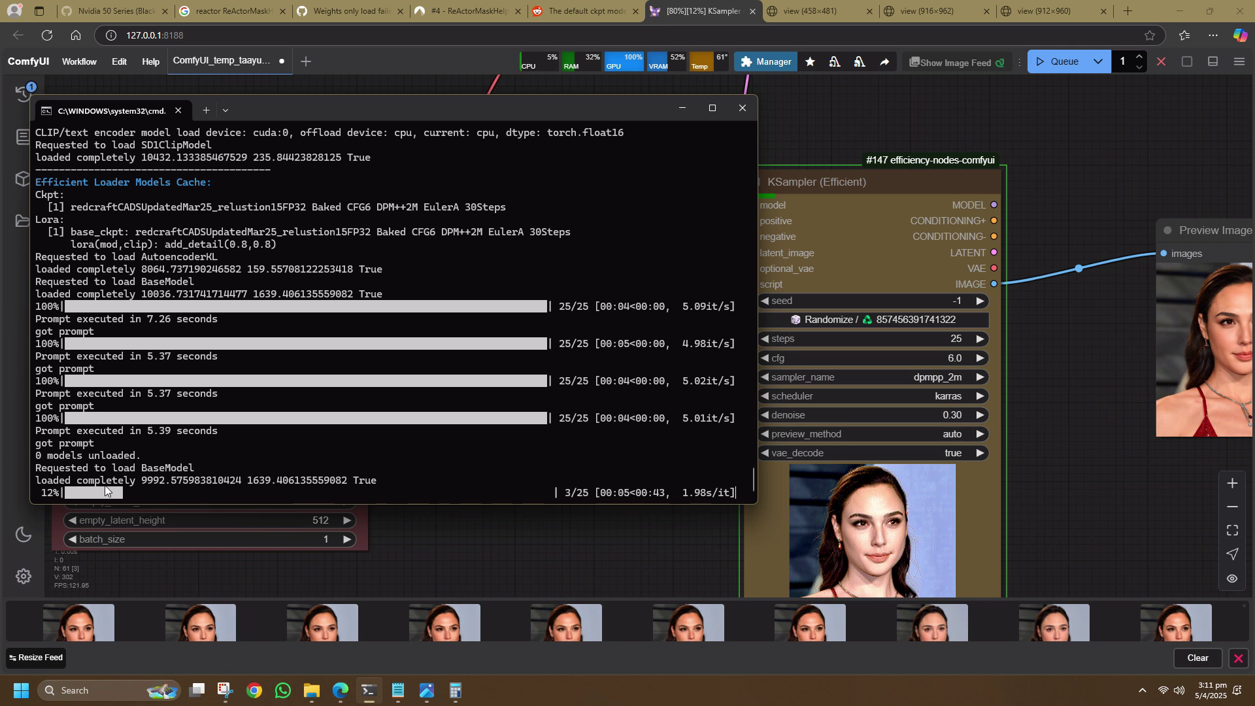
# Step: Once the run finishes, move the console behind the browser to reveal the 1832×1920 result
pyautogui.click(540, 533)
pyautogui.scroll(-1, 661, 390)
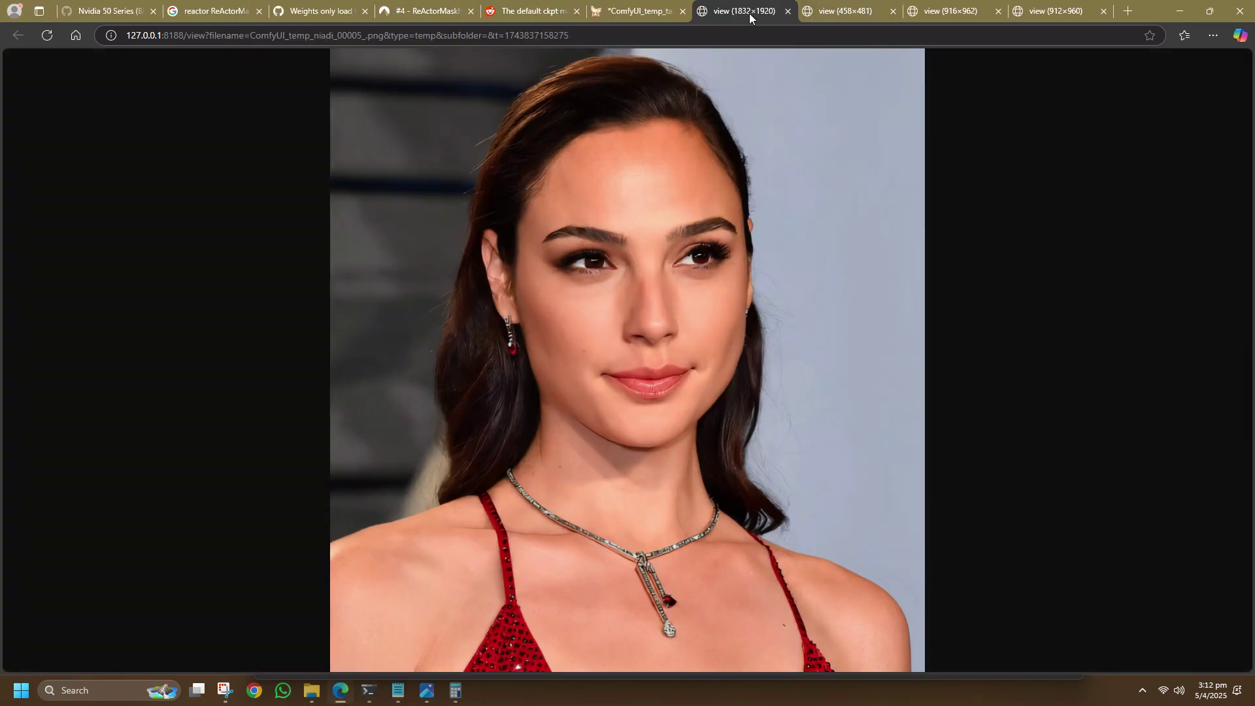
# Step: Move the 1832×1920 result tab to the end and inspect it at actual size
pyautogui.moveTo(750, 14); pyautogui.dragTo(1073, 11)
pyautogui.click(961, 11)
pyautogui.click(1058, 13)
pyautogui.click(876, 184)
pyautogui.scroll(-4, 876, 184)
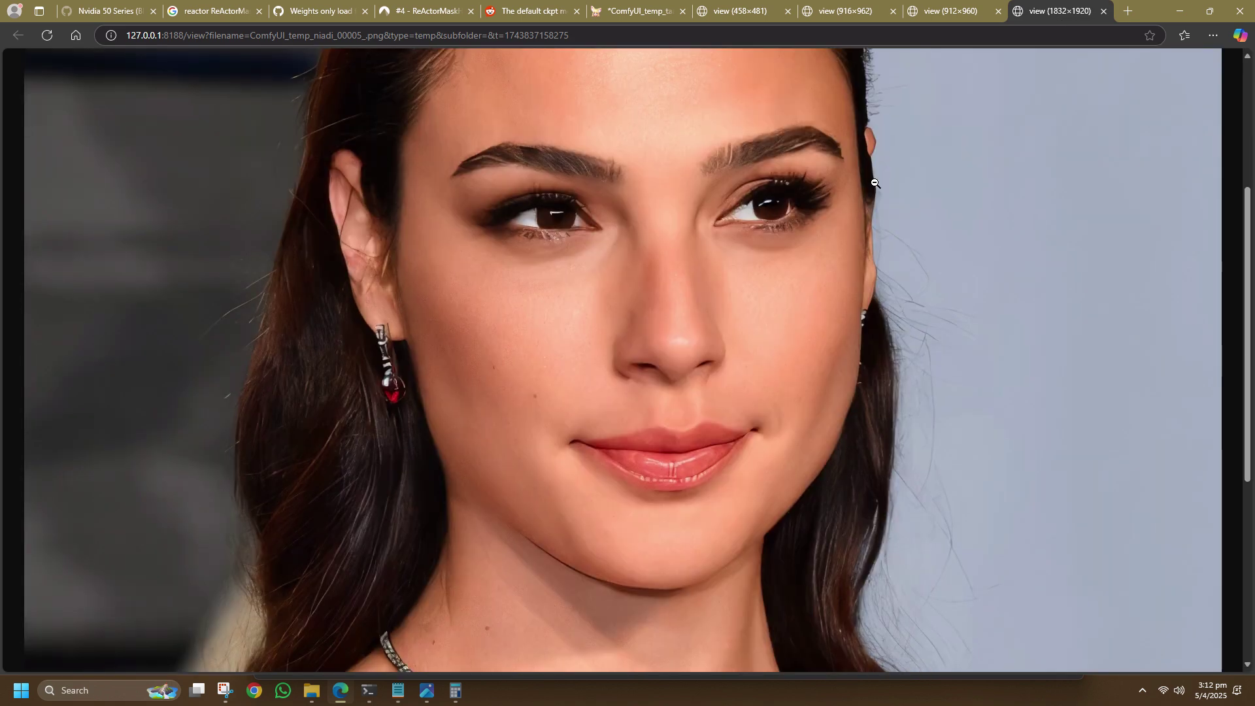
pyautogui.scroll(-5, 876, 184)
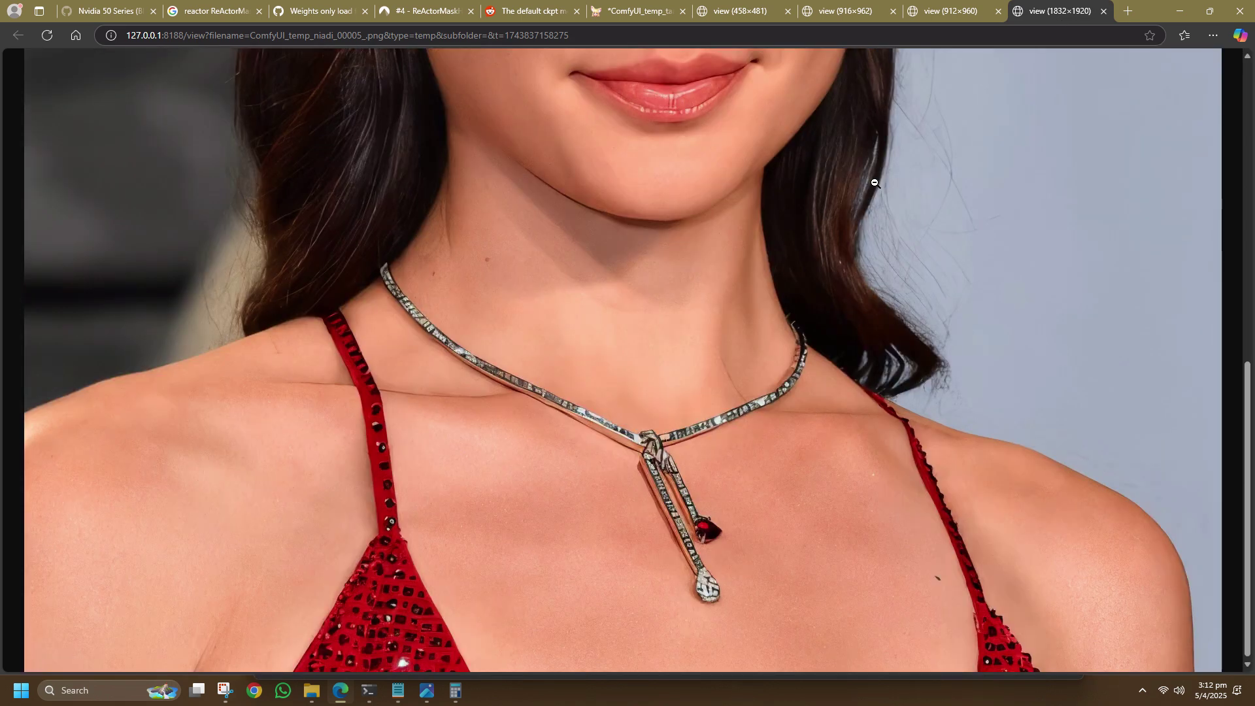
pyautogui.scroll(7, 876, 184)
# Step: Flip between the original 458×481 image and the 1832×1920 result fitted to the window
pyautogui.click(736, 18)
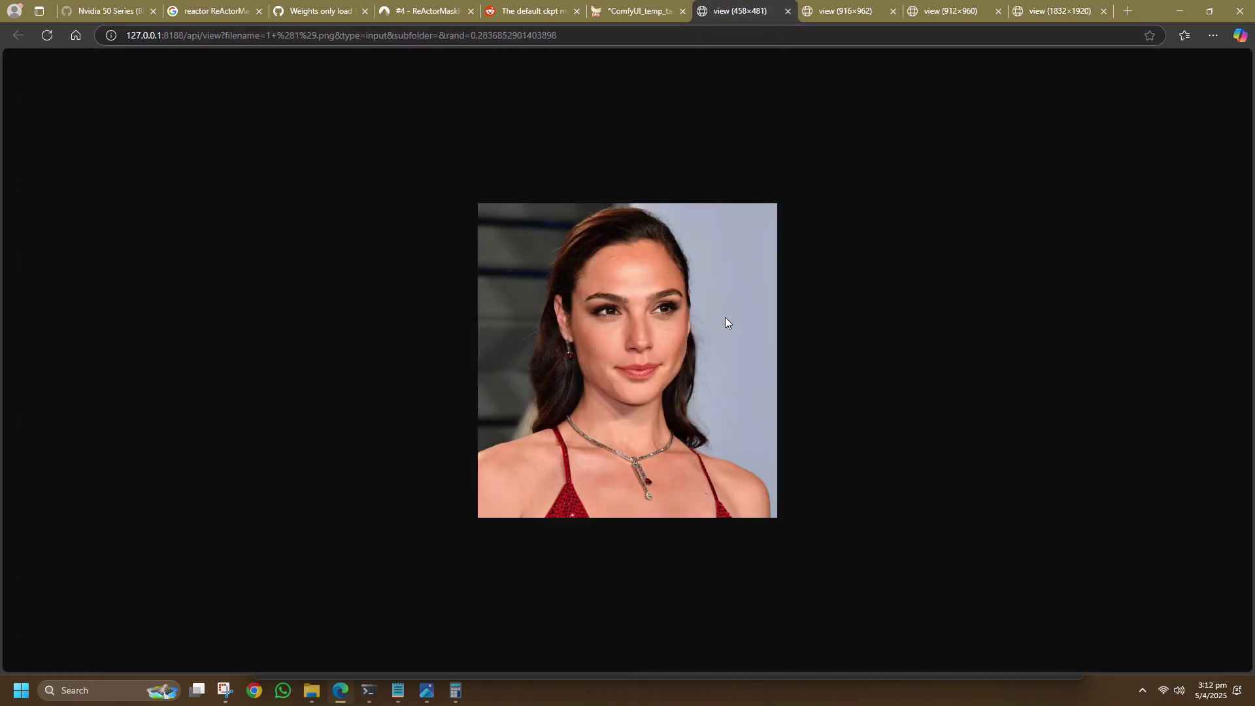
pyautogui.click(1055, 12)
pyautogui.scroll(-5, 768, 281)
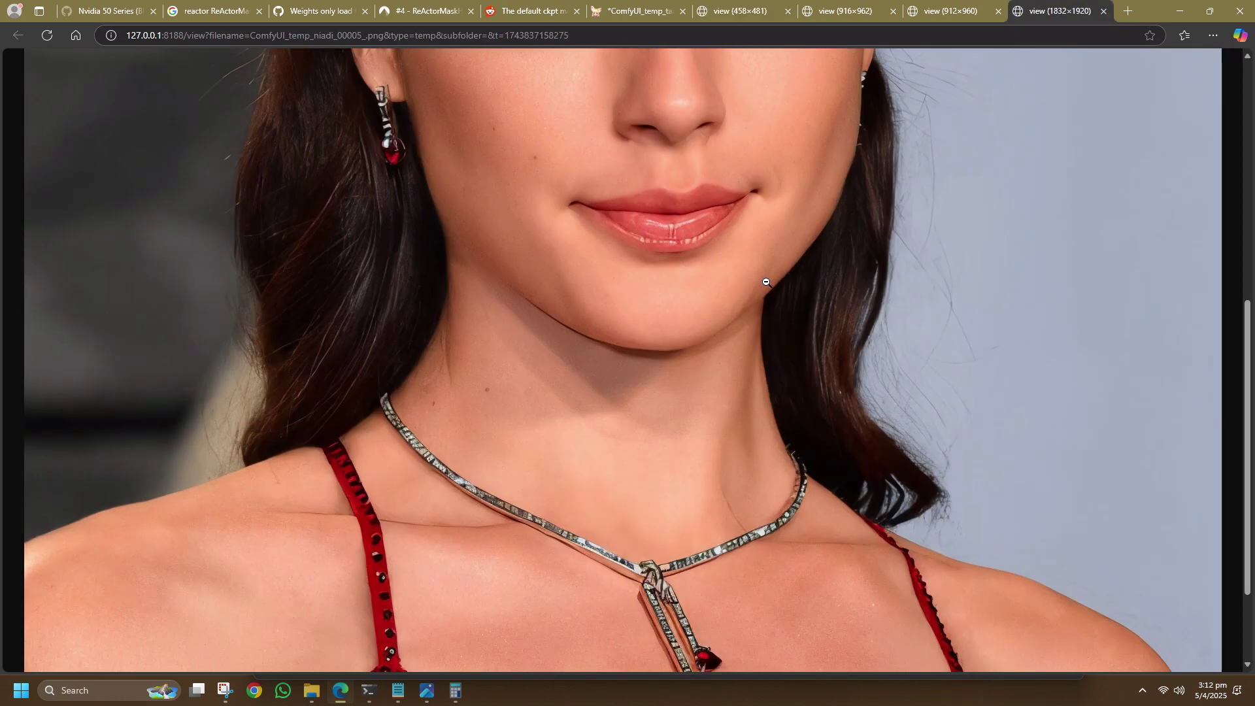
pyautogui.click(769, 281)
pyautogui.click(766, 13)
pyautogui.click(1064, 13)
pyautogui.click(736, 13)
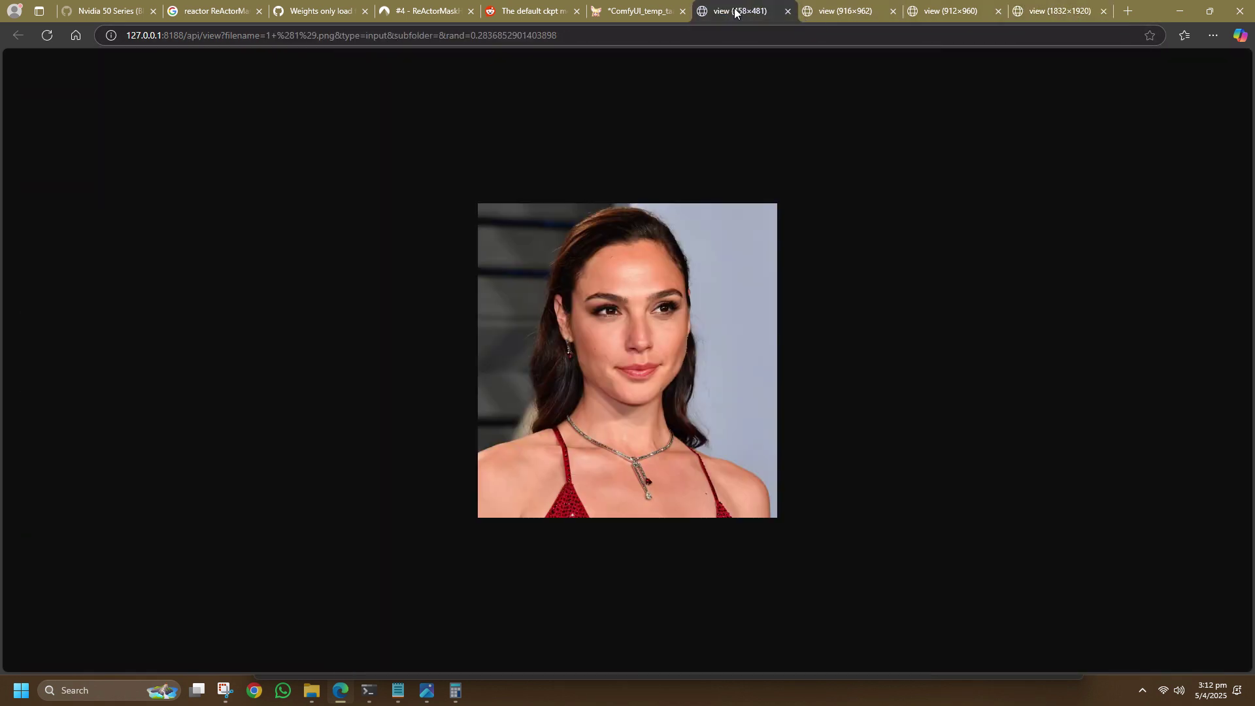
pyautogui.click(1042, 13)
# Step: Compare face and necklace detail of the 1832×1920 result at actual size against the 458×481 original
pyautogui.click(841, 198)
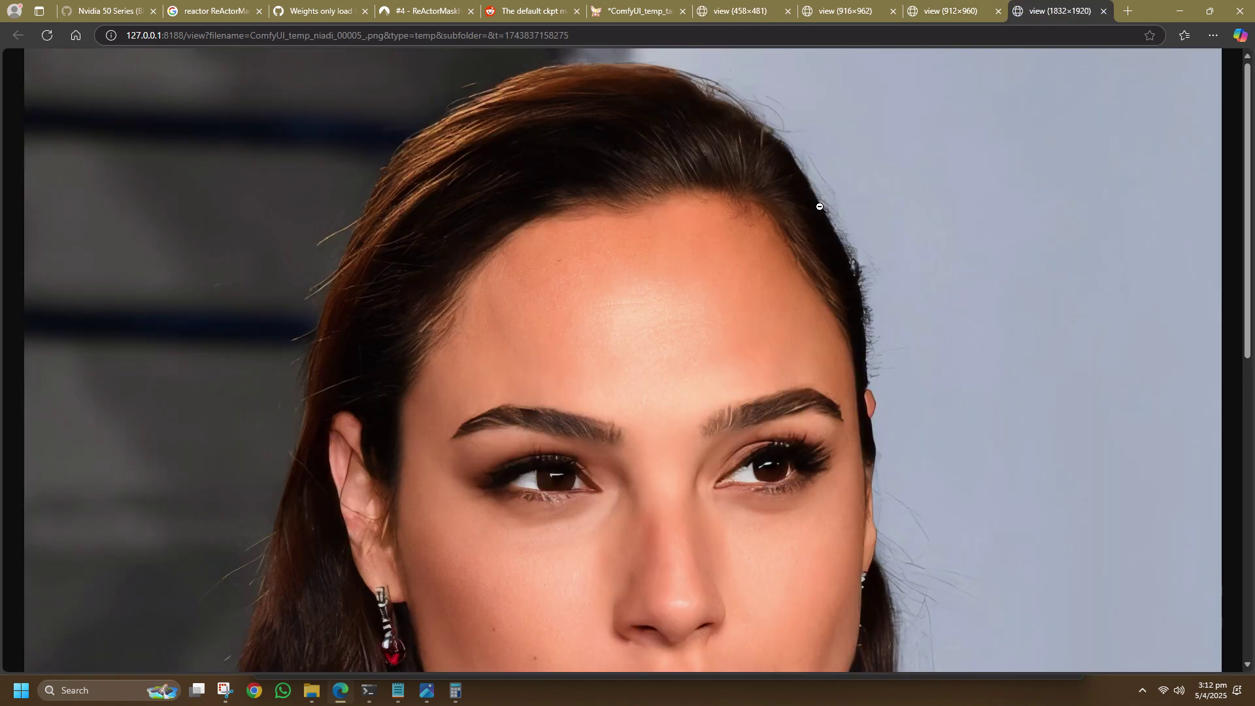
pyautogui.scroll(-10, 819, 206)
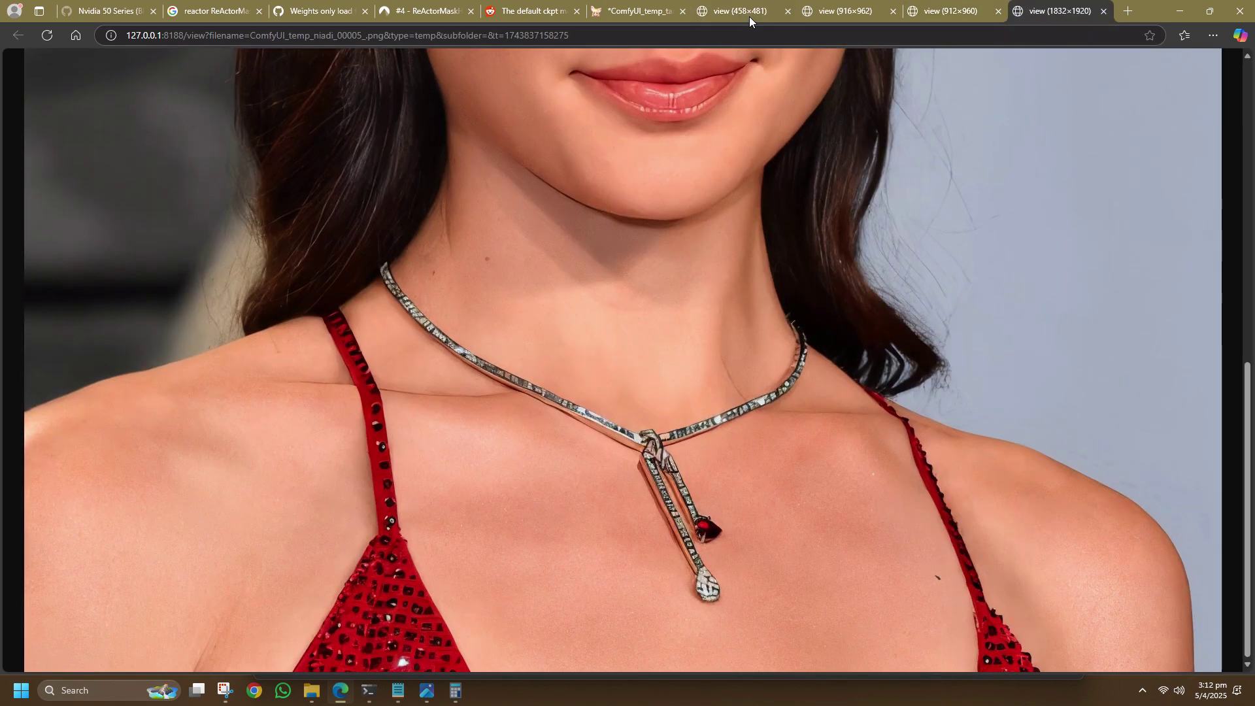
pyautogui.click(750, 13)
pyautogui.scroll(9, 684, 296)
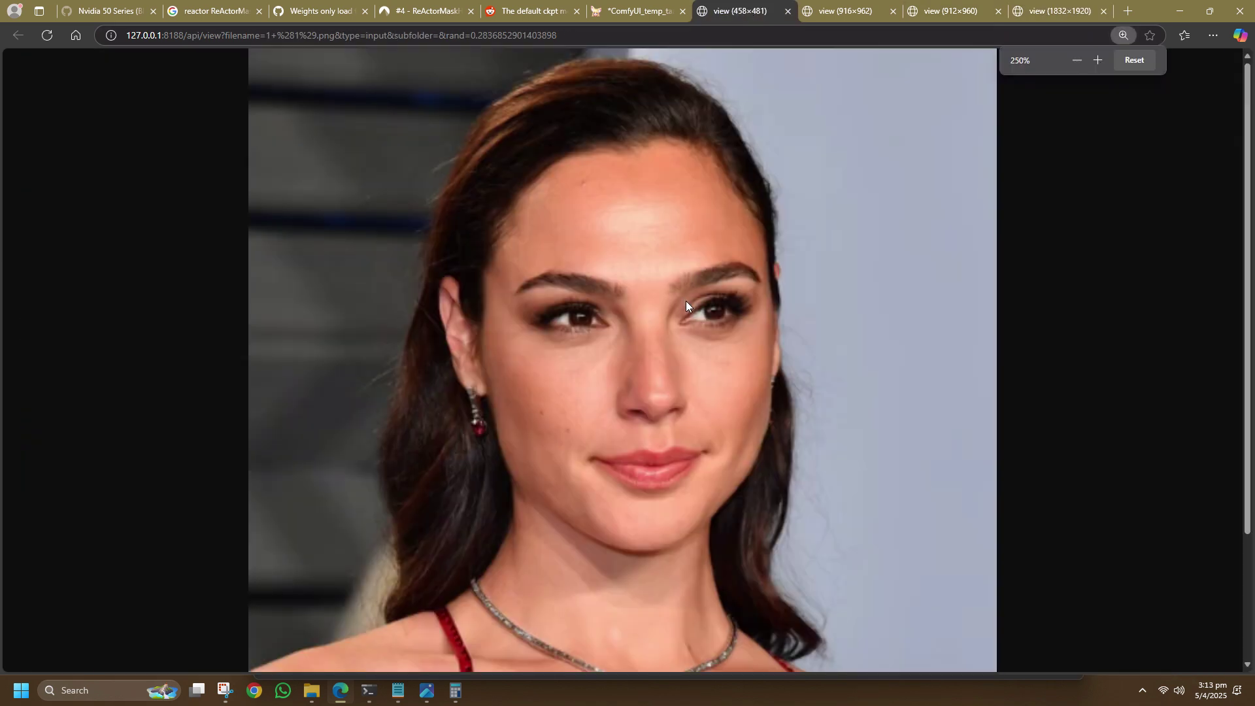
pyautogui.scroll(-2, 697, 305)
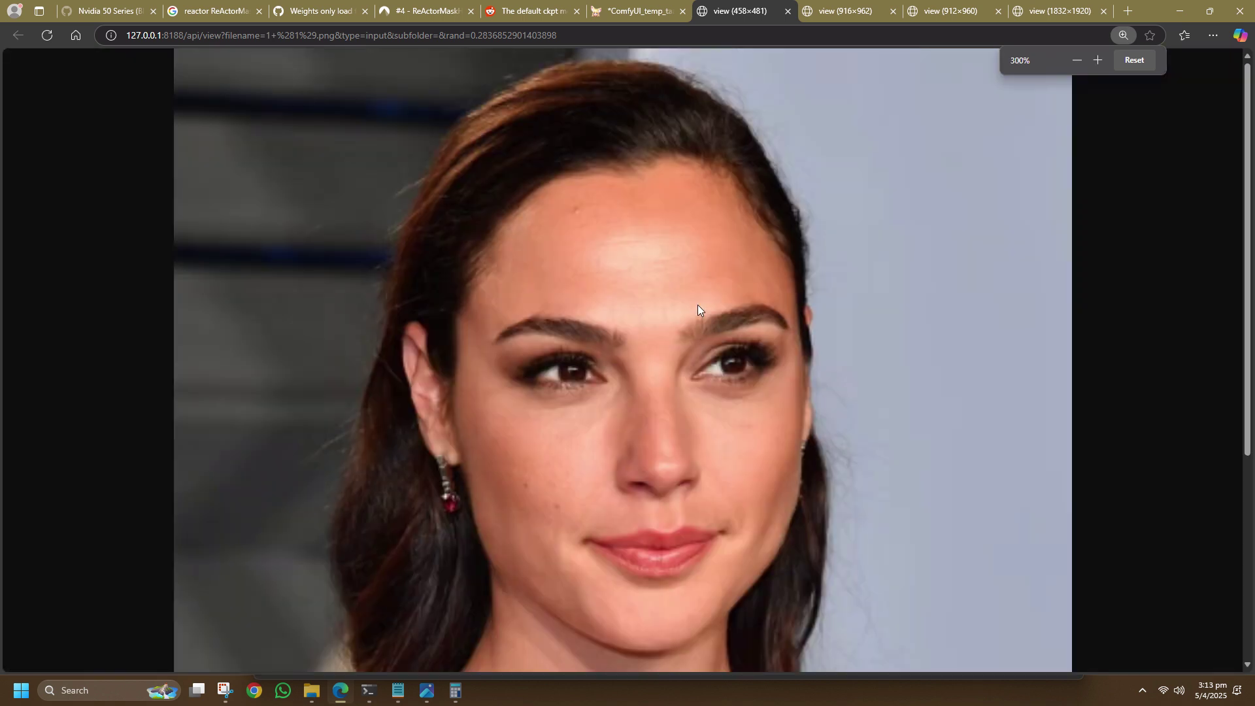
pyautogui.scroll(-5, 697, 305)
pyautogui.scroll(5, 753, 336)
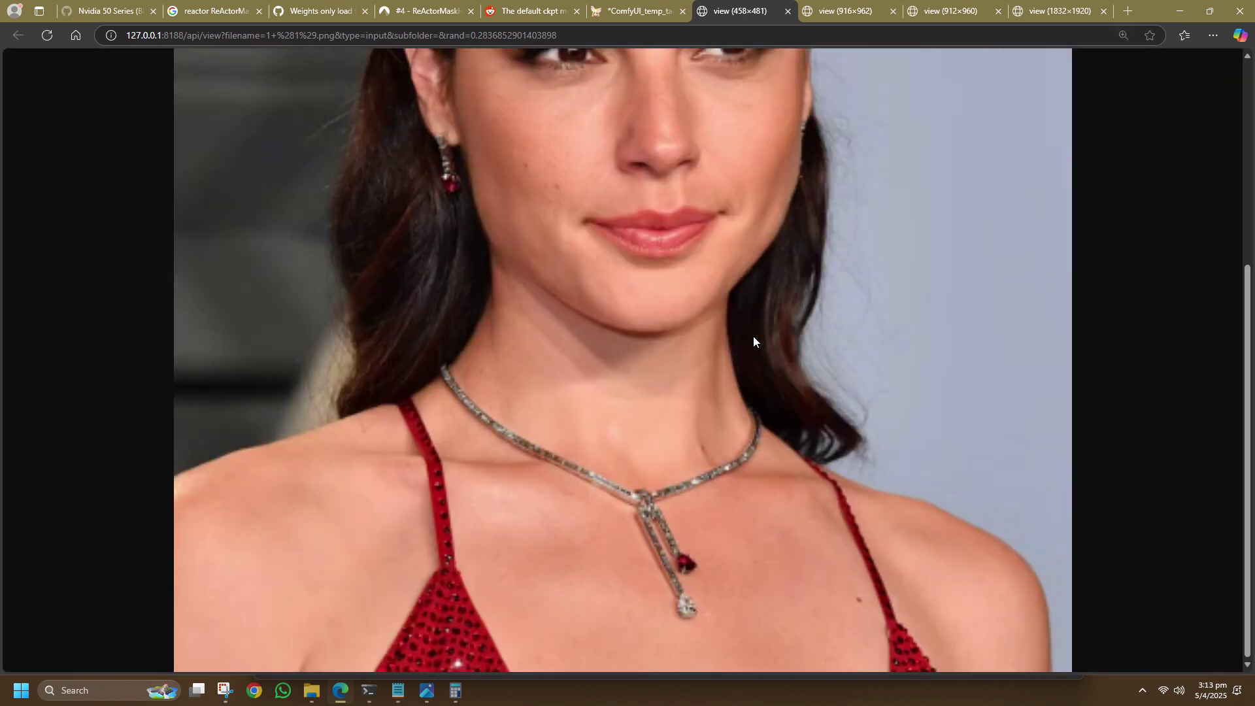
pyautogui.scroll(-2, 753, 336)
pyautogui.scroll(-1, 754, 336)
pyautogui.scroll(-6, 753, 336)
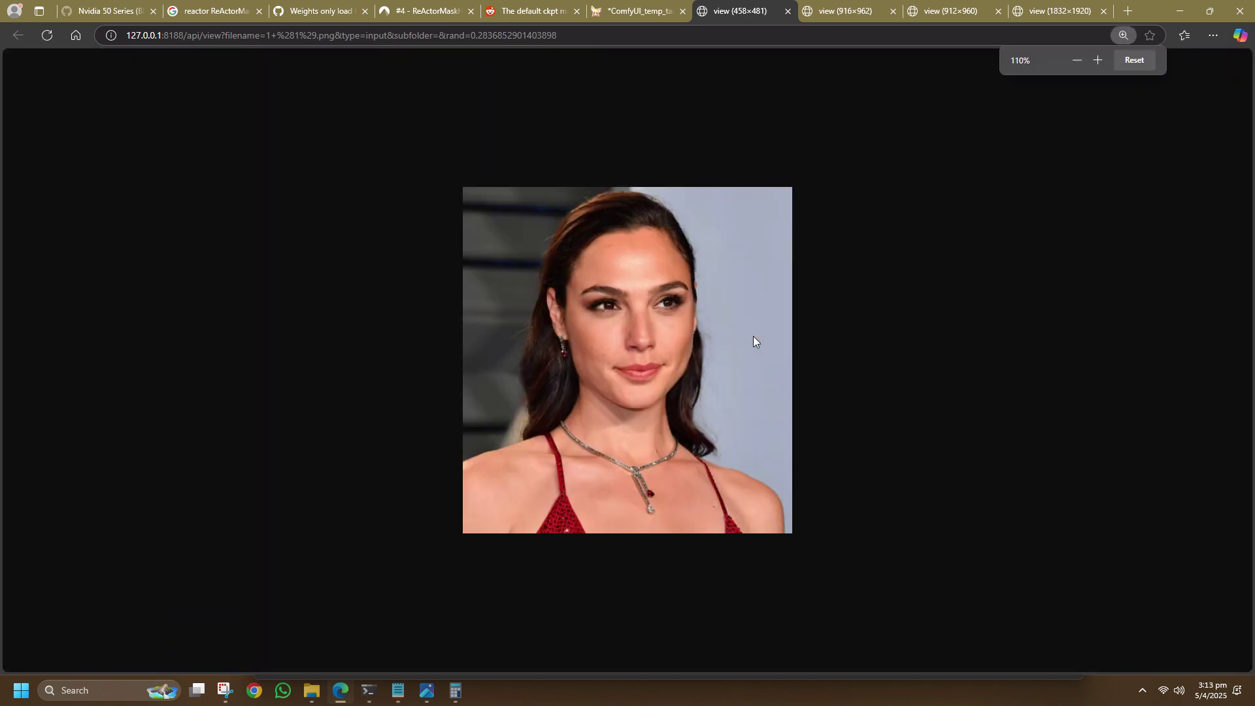
pyautogui.click(1061, 11)
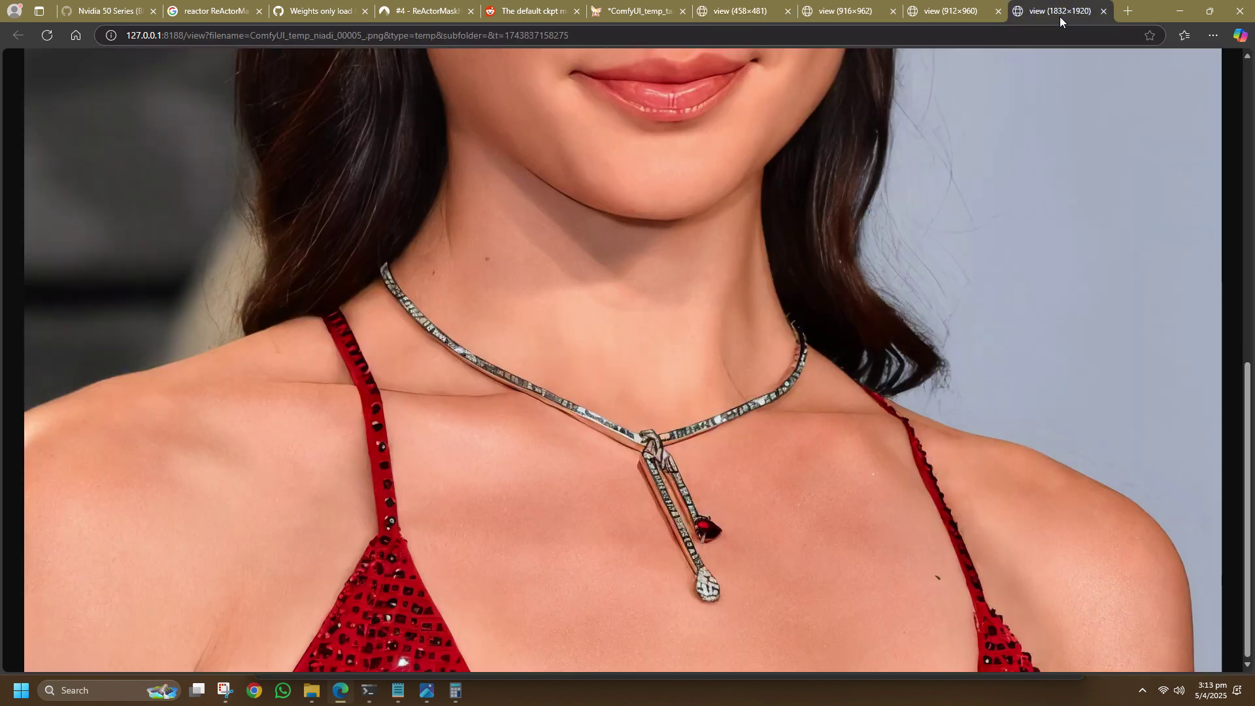
pyautogui.scroll(5, 773, 246)
pyautogui.scroll(4, 773, 246)
pyautogui.scroll(-2, 775, 246)
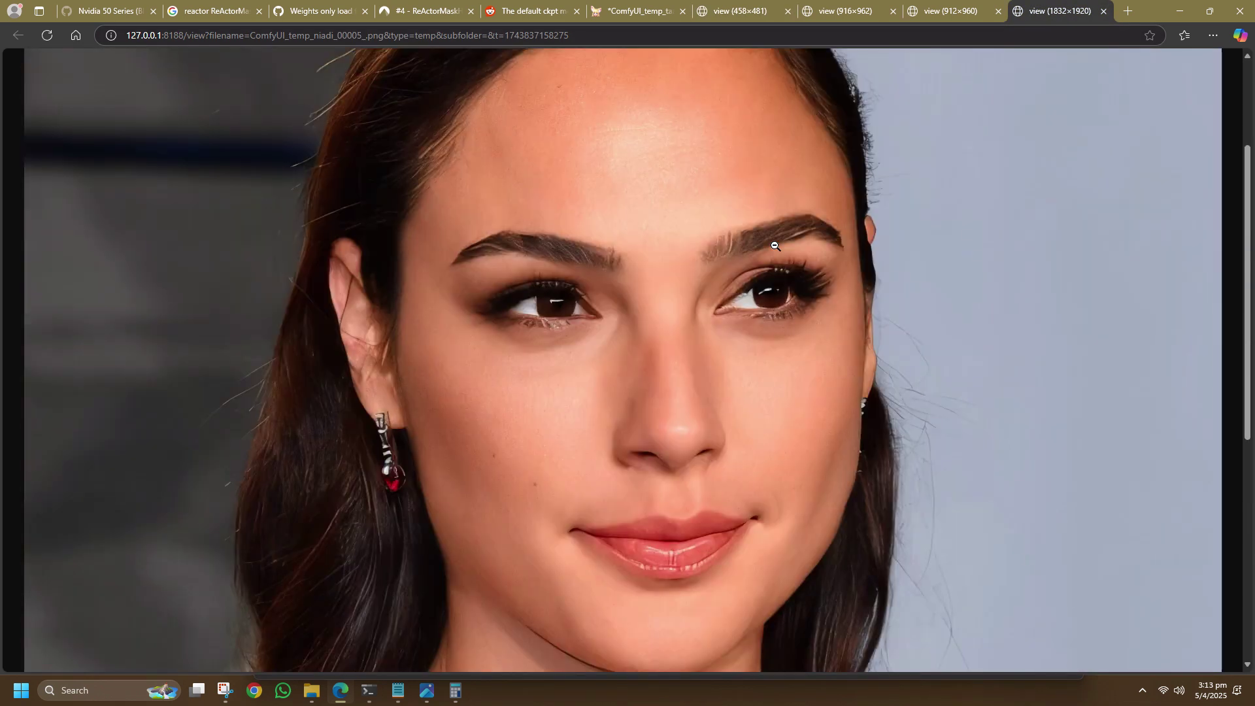
pyautogui.scroll(-2, 775, 246)
pyautogui.scroll(4, 773, 246)
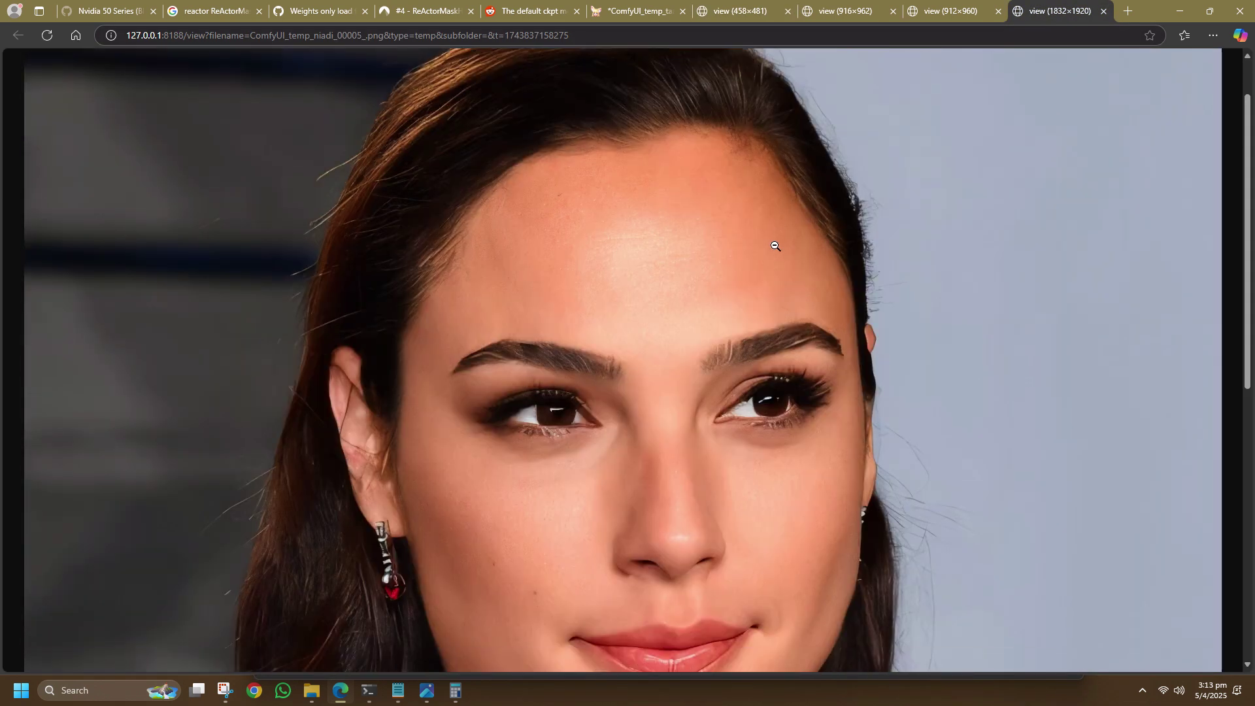
pyautogui.scroll(-3, 752, 141)
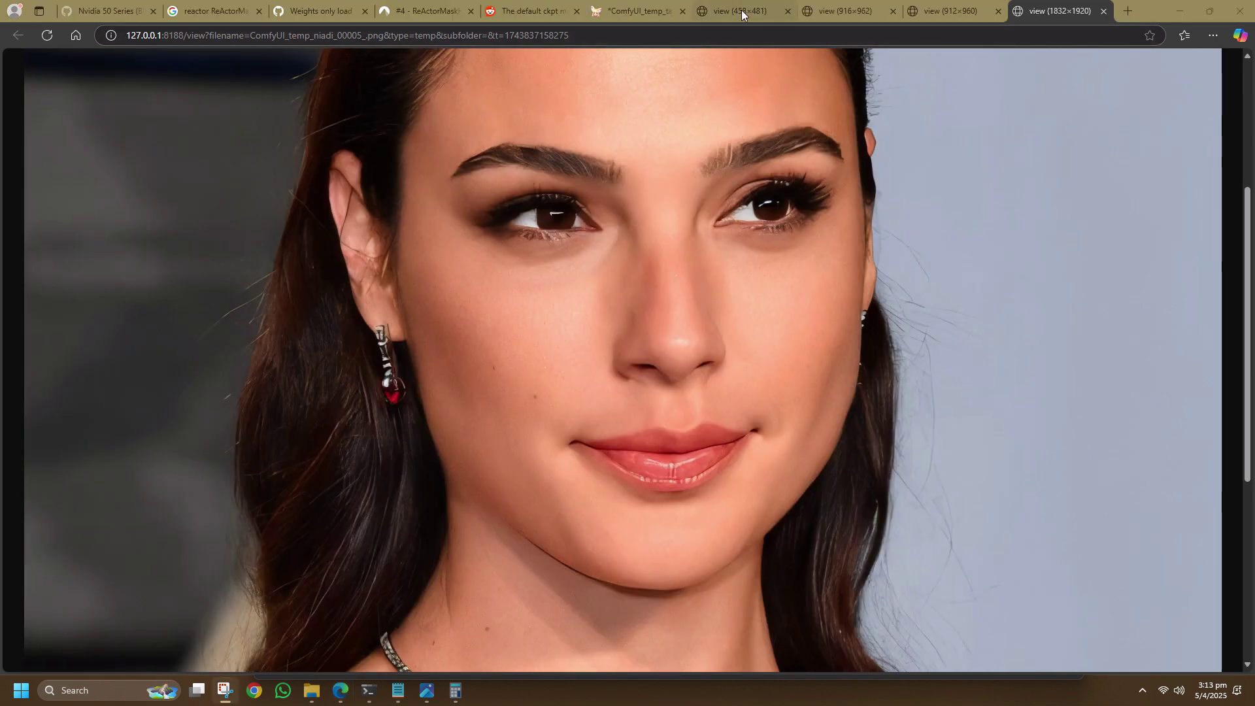
pyautogui.click(748, 13)
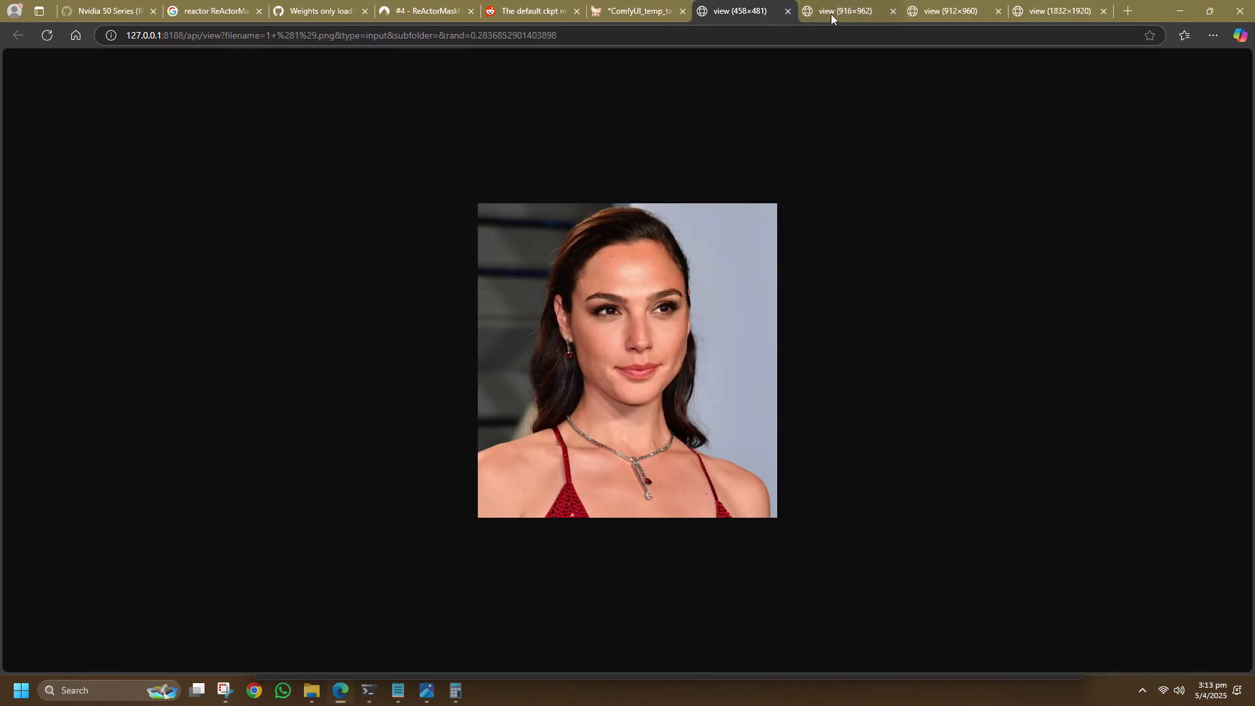
pyautogui.moveTo(841, 16)
# Step: Return to the ComfyUI_temp tab to view the finished upscale workflow graph
pyautogui.click(635, 11)
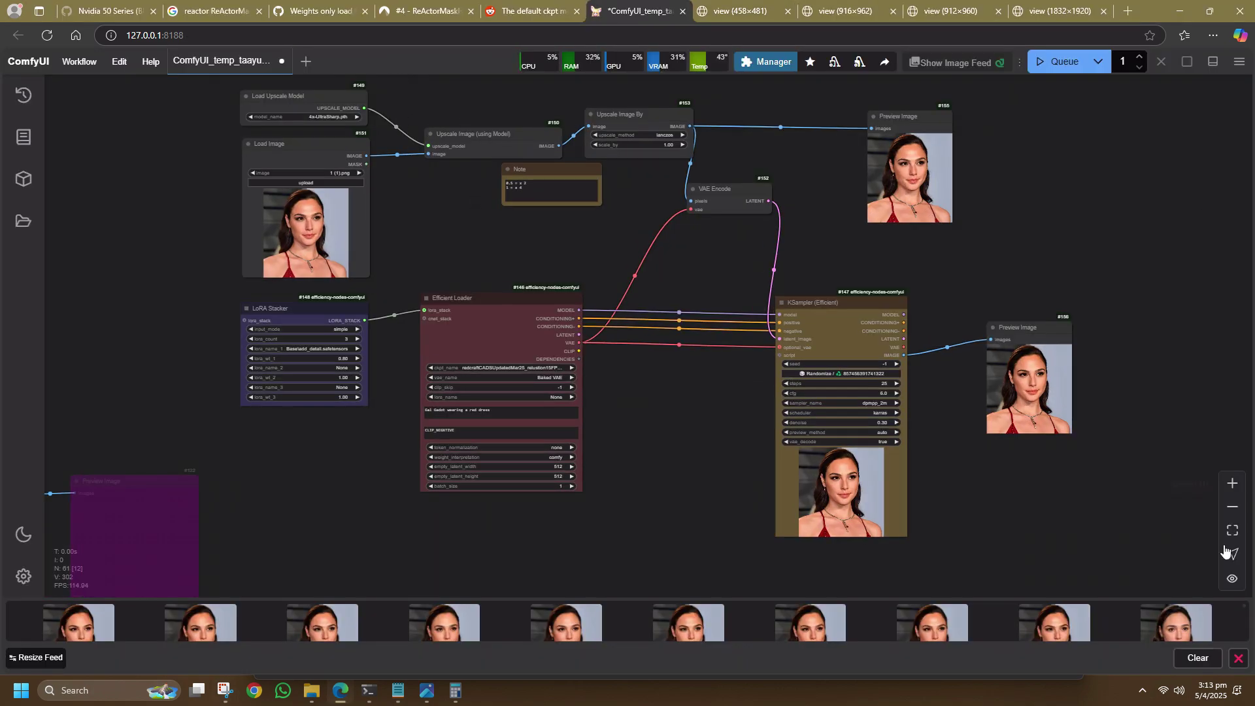